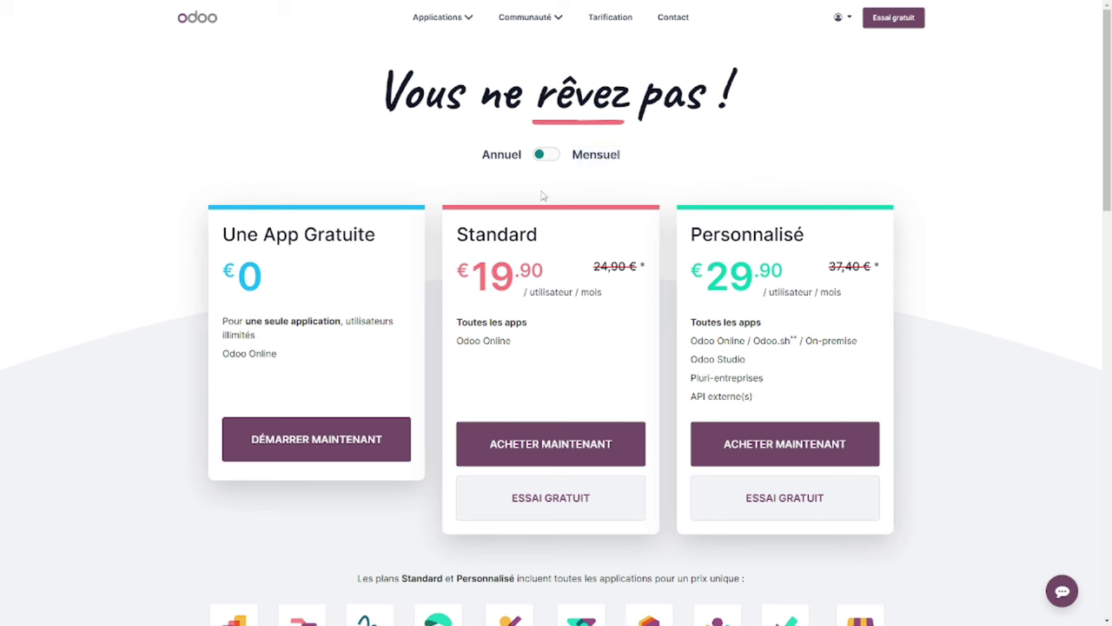
Highlight the Une App Gratuite plan title, its description and the Odoo Online line.
{"action": "triple_click", "coordinate": [253, 230]}
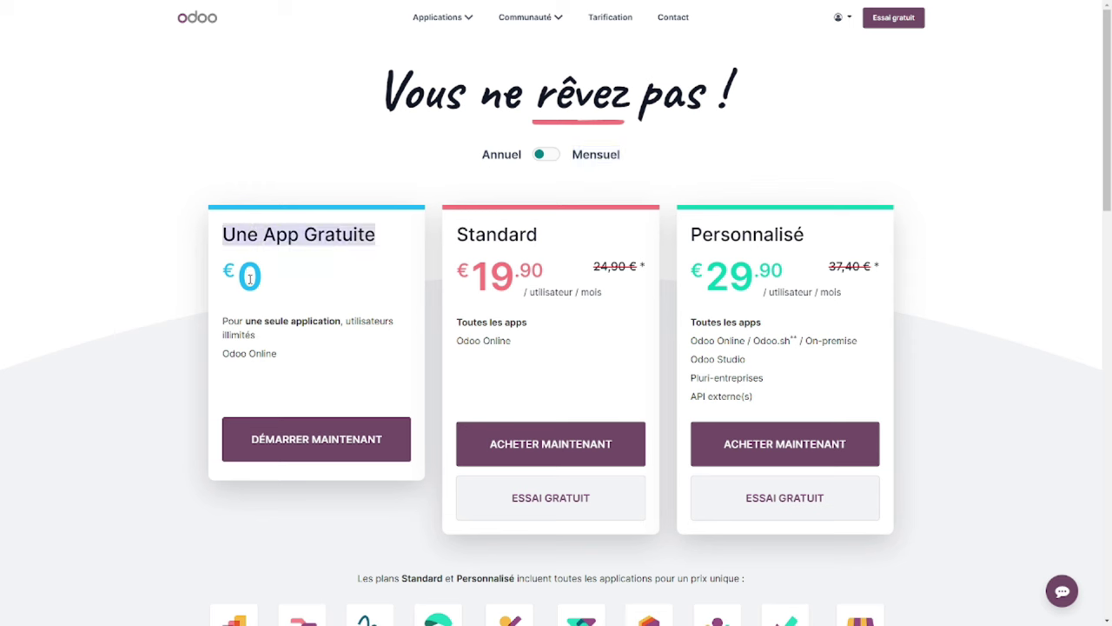
{"action": "left_click_drag", "start_coordinate": [224, 321], "coordinate": [252, 340]}
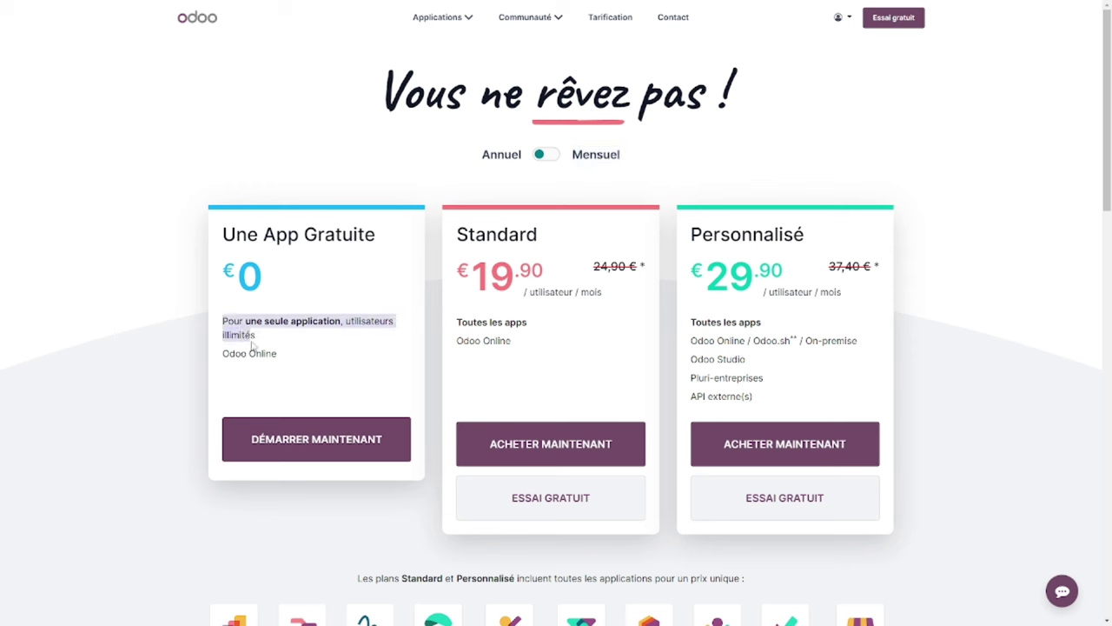
{"action": "triple_click", "coordinate": [270, 353]}
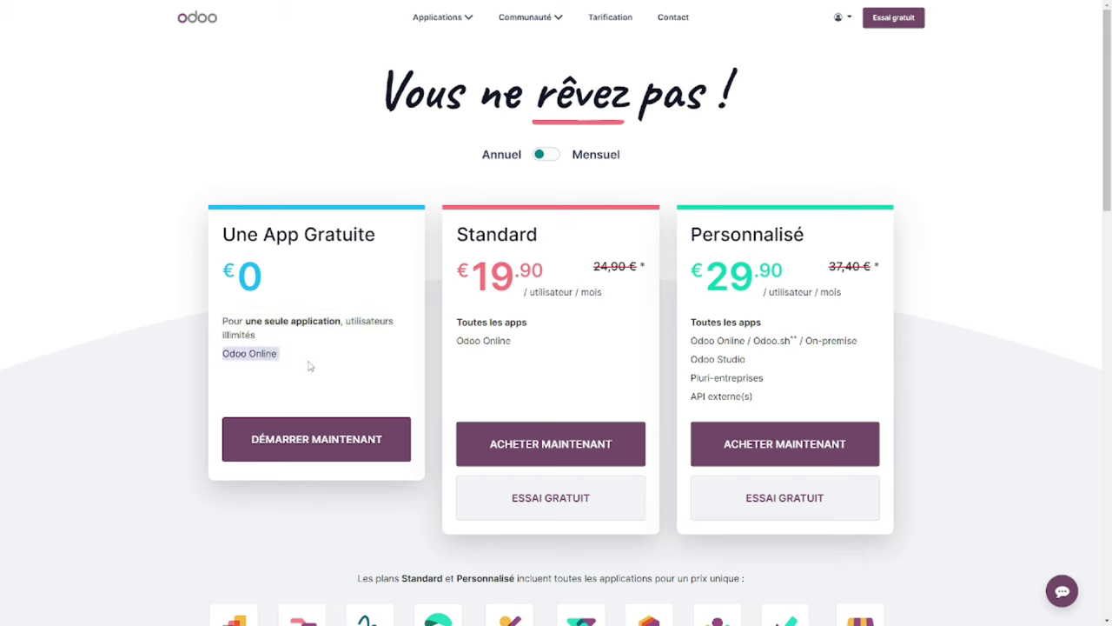
{"action": "left_click", "coordinate": [310, 366]}
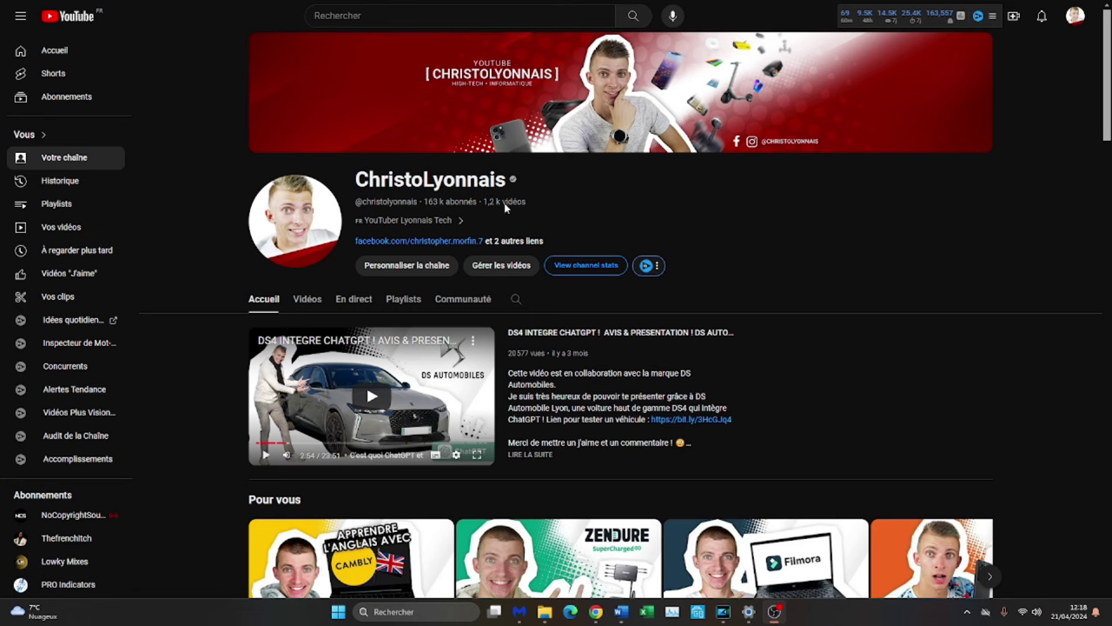
Play the Odoo website playlist, then pause its sixth video on ChatGPT-built sites at 0:04.
{"action": "double_click", "coordinate": [477, 180]}
{"action": "left_click", "coordinate": [753, 235]}
{"action": "scroll", "coordinate": [754, 241], "scroll_direction": "down", "scroll_amount": 5}
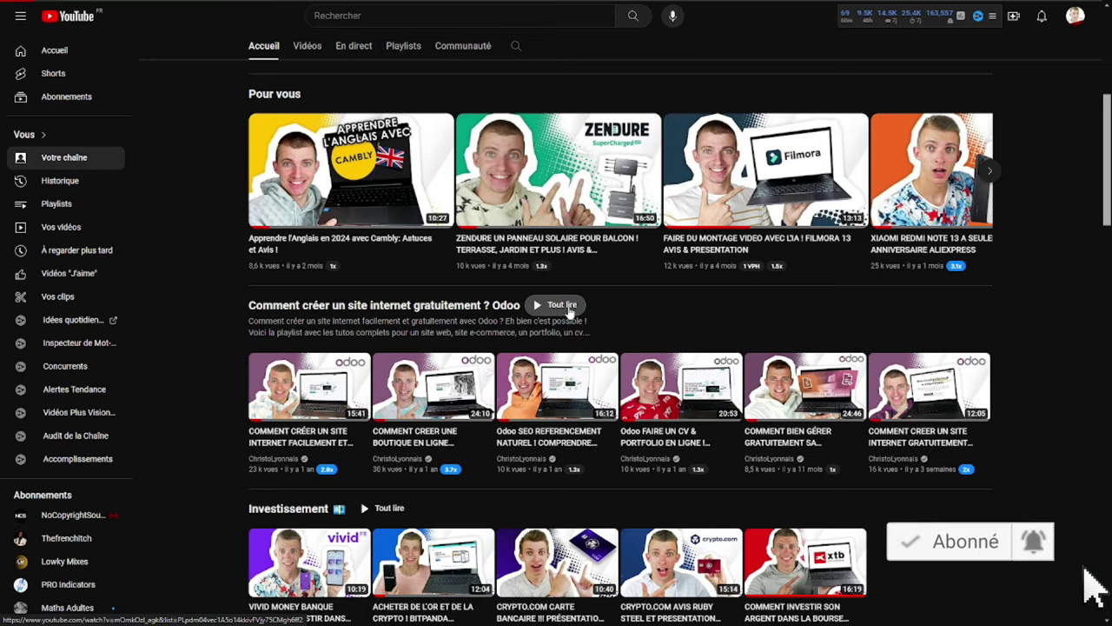
{"action": "left_click", "coordinate": [569, 311]}
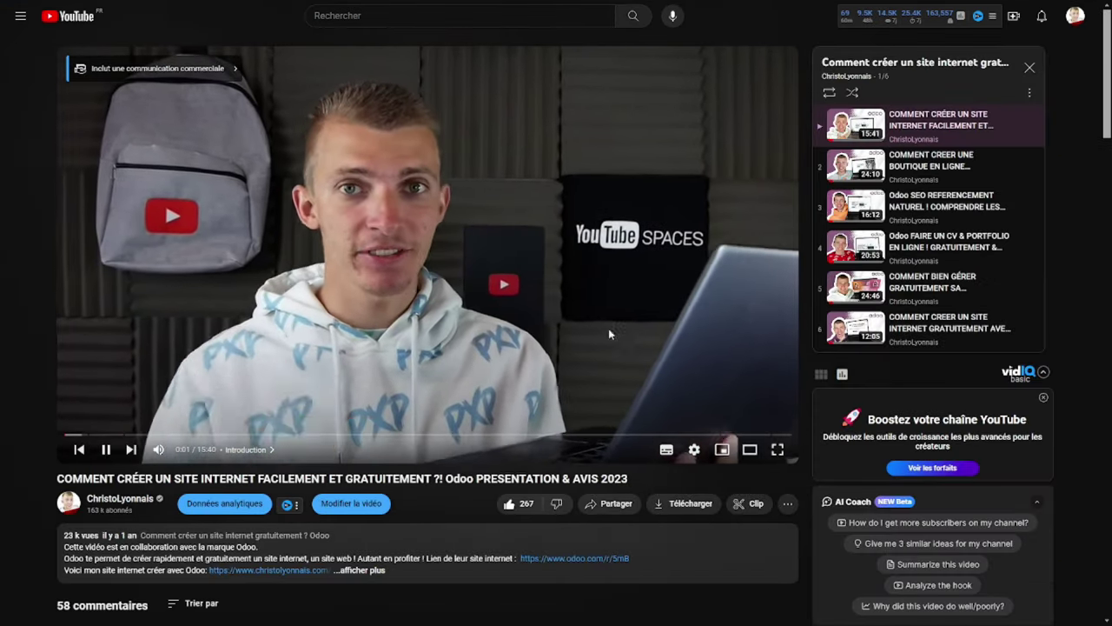
{"action": "key", "text": "space"}
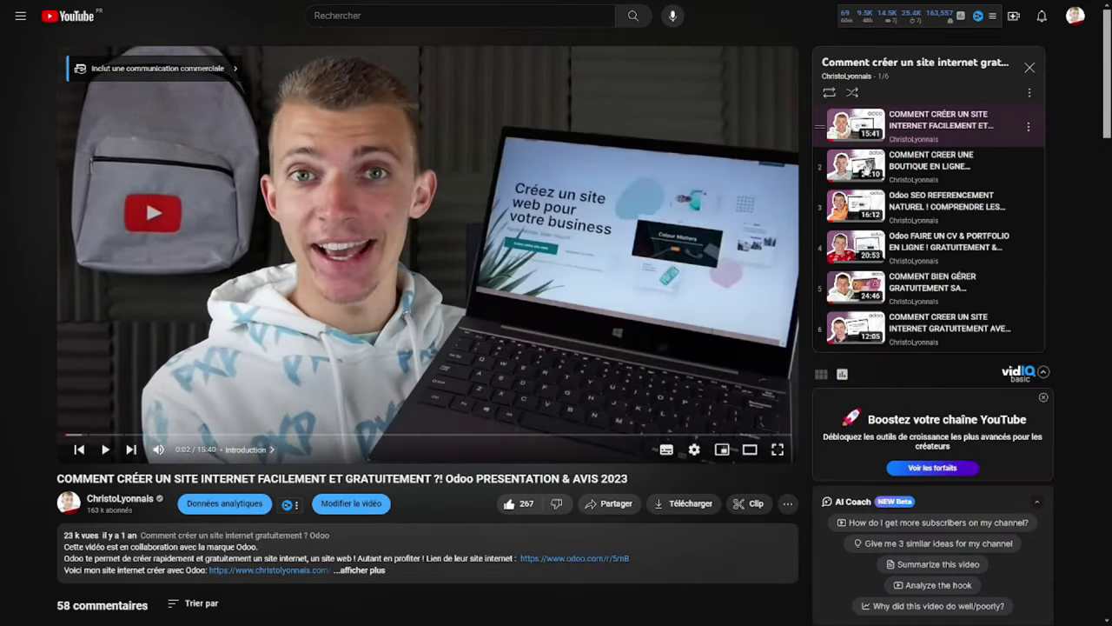
{"action": "left_click", "coordinate": [917, 321]}
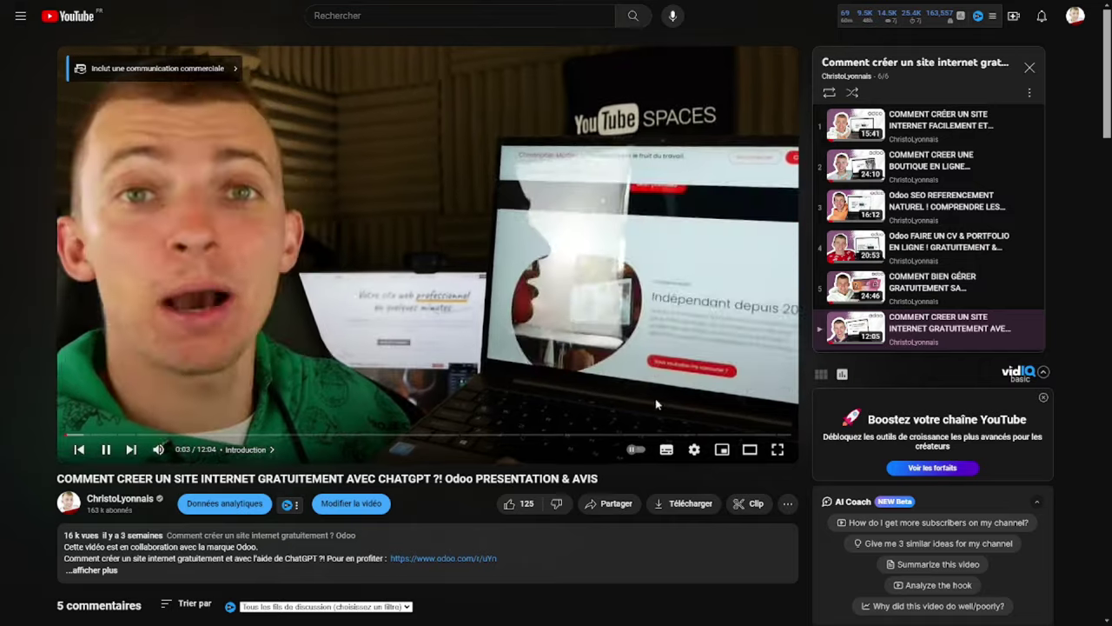
{"action": "left_click", "coordinate": [565, 267]}
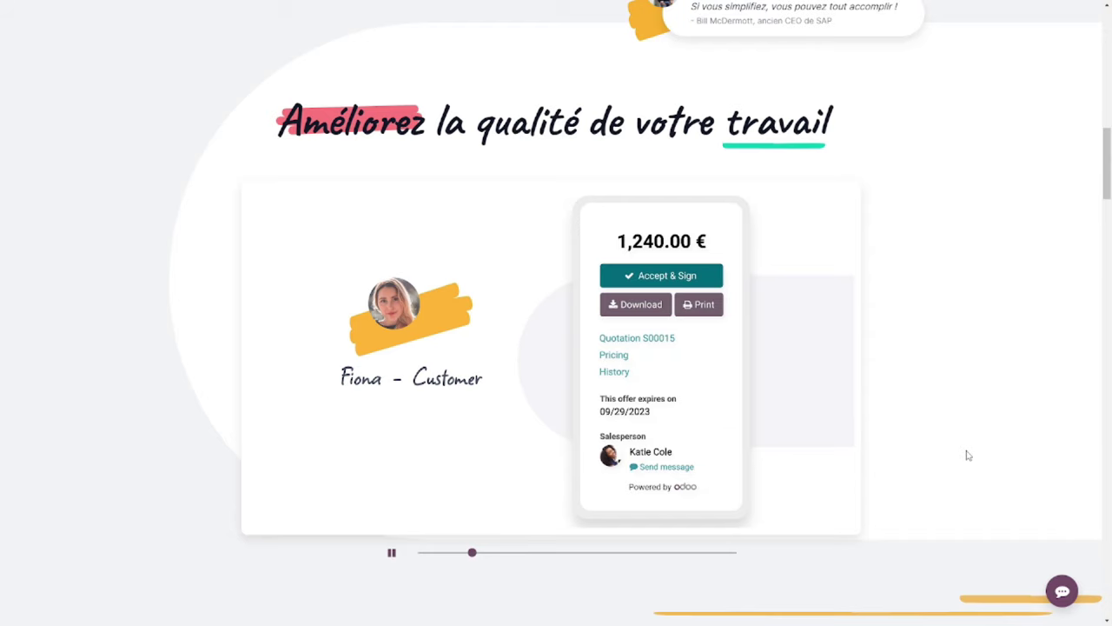
{"action": "scroll", "coordinate": [817, 431], "scroll_direction": "down", "scroll_amount": 4}
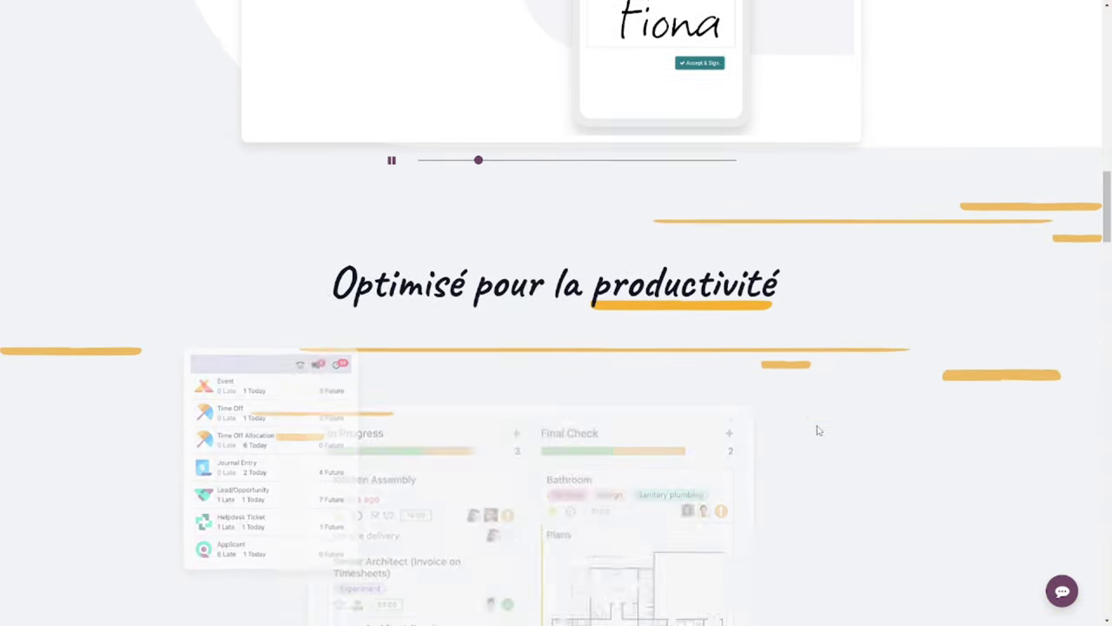
{"action": "scroll", "coordinate": [817, 426], "scroll_direction": "down", "scroll_amount": 1}
{"action": "triple_click", "coordinate": [533, 156]}
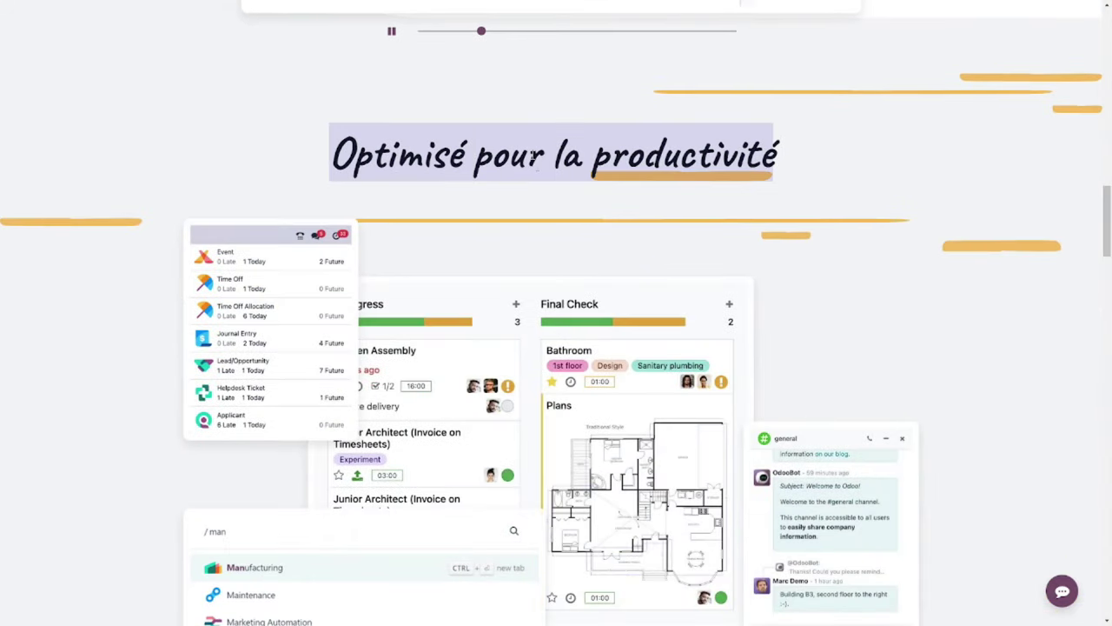
{"action": "scroll", "coordinate": [564, 233], "scroll_direction": "down", "scroll_amount": 6}
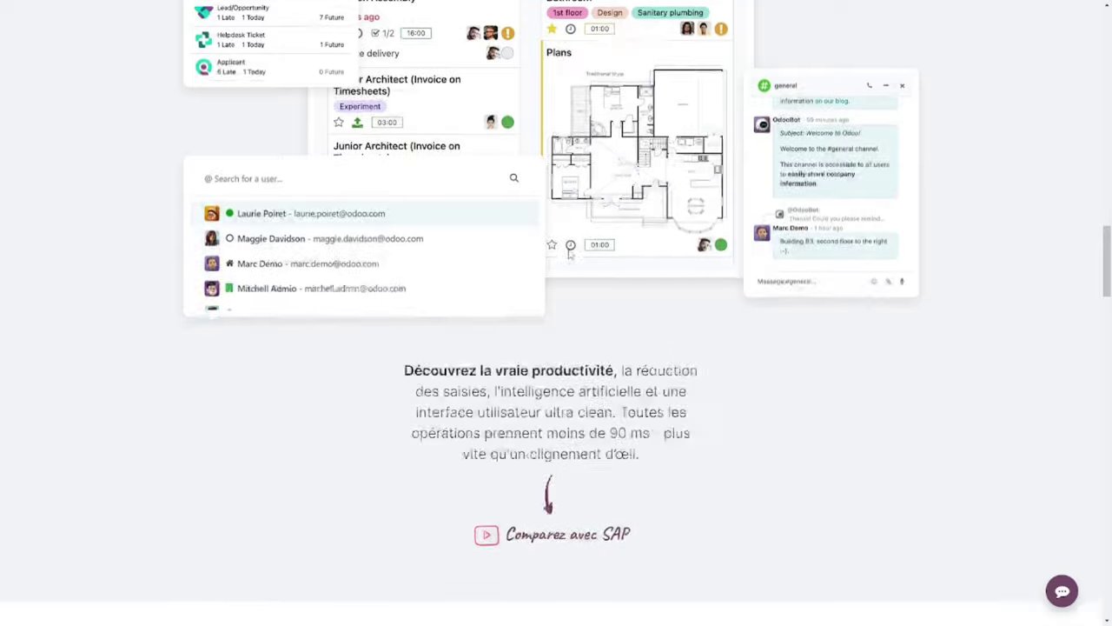
{"action": "scroll", "coordinate": [582, 287], "scroll_direction": "down", "scroll_amount": 3}
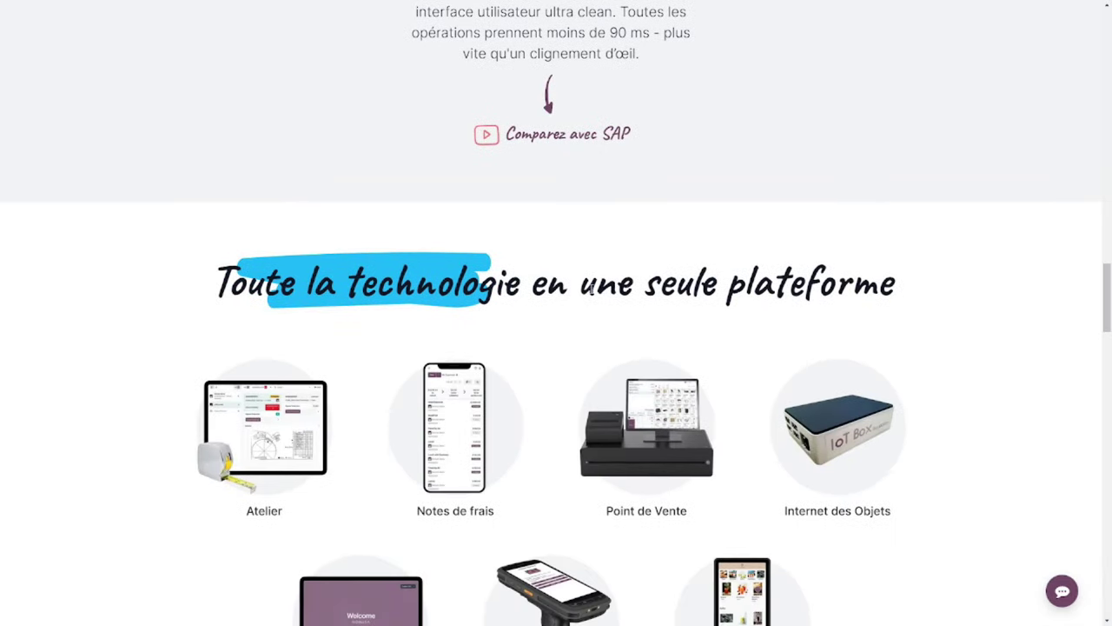
{"action": "triple_click", "coordinate": [591, 278]}
{"action": "scroll", "coordinate": [469, 240], "scroll_direction": "down", "scroll_amount": 2}
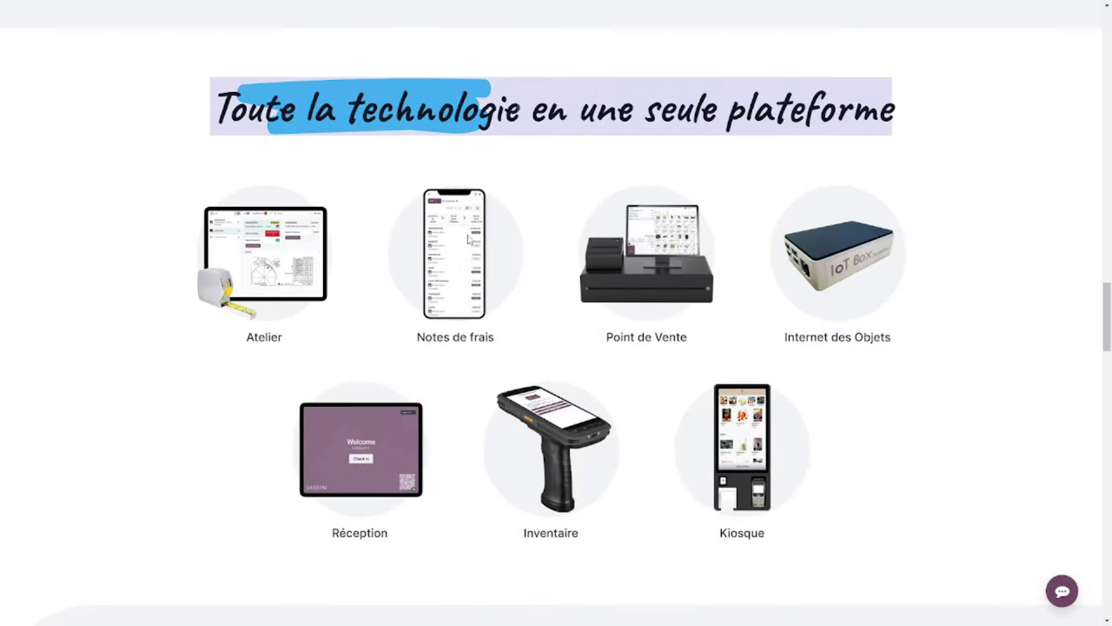
{"action": "left_click", "coordinate": [169, 463]}
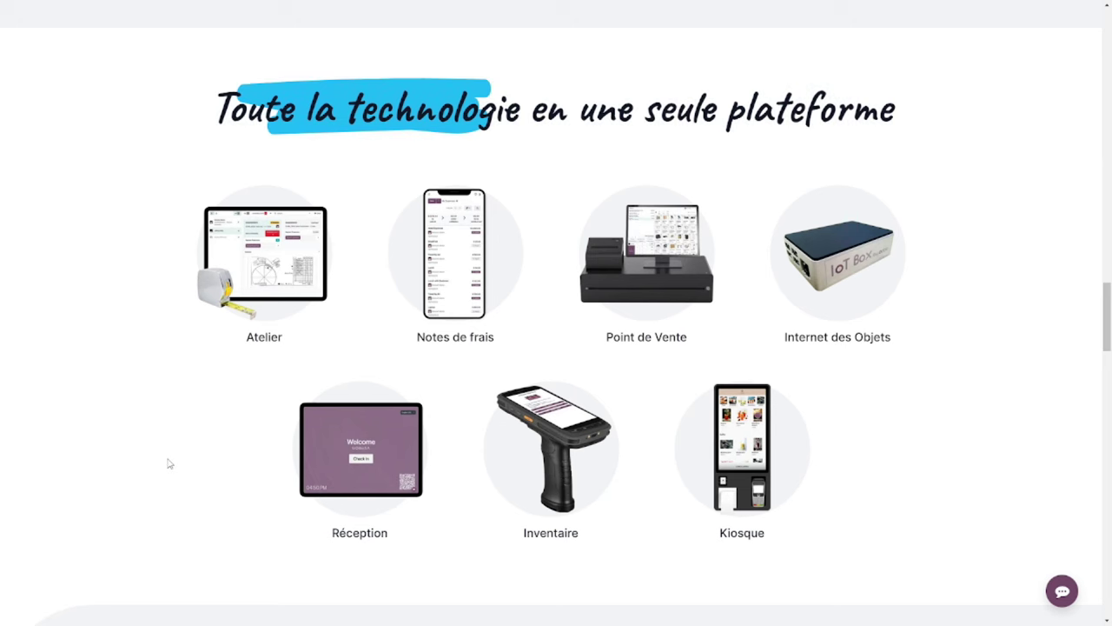
{"action": "scroll", "coordinate": [170, 463], "scroll_direction": "down", "scroll_amount": 6}
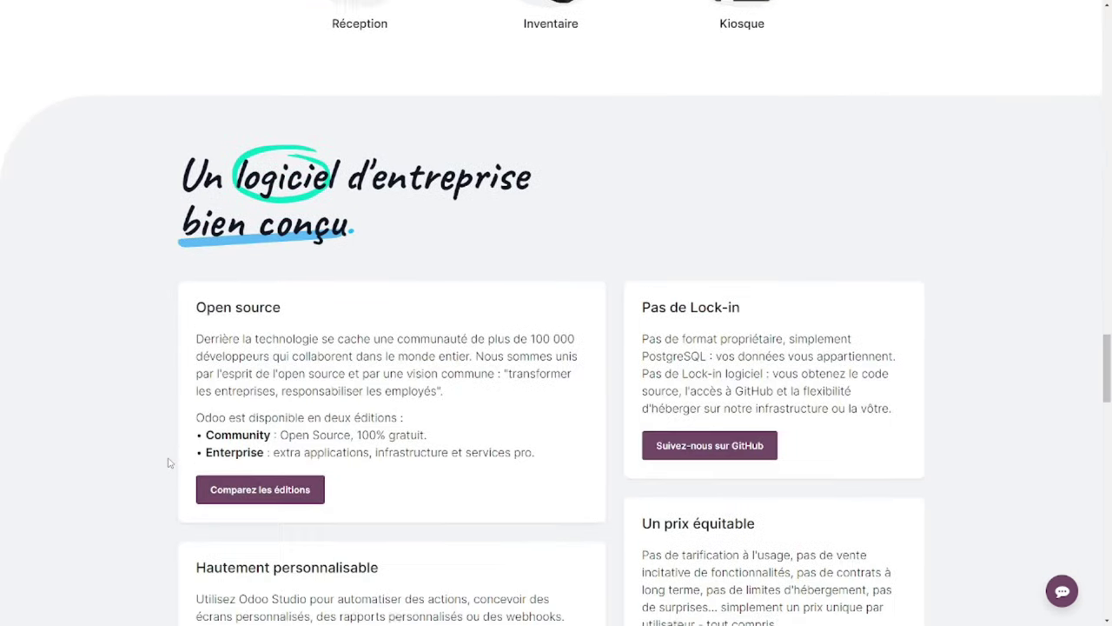
{"action": "scroll", "coordinate": [170, 464], "scroll_direction": "down", "scroll_amount": 1}
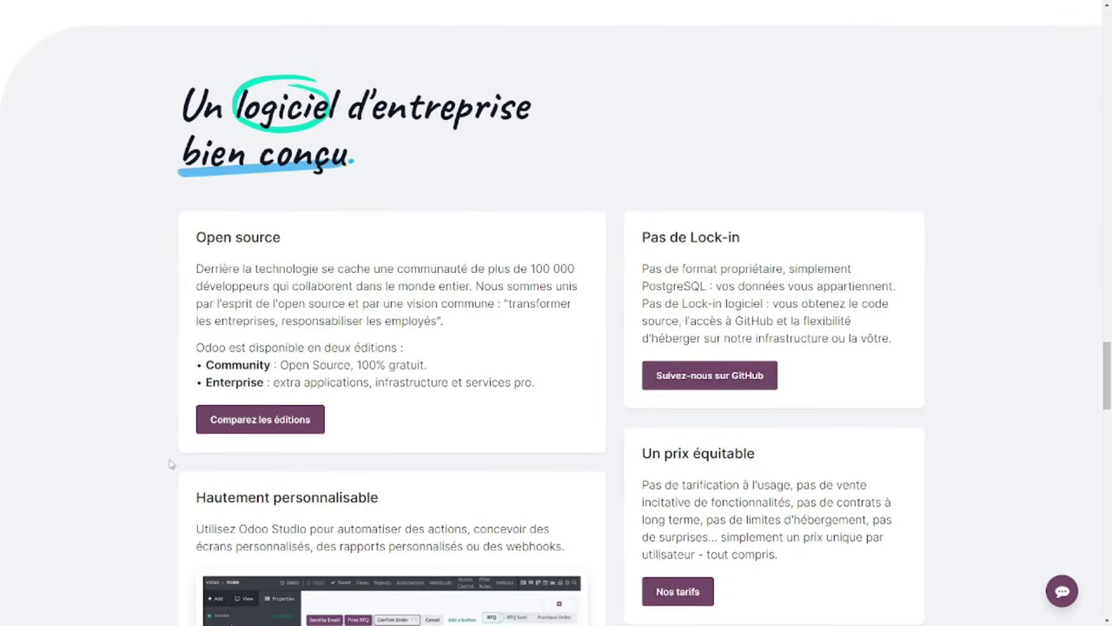
{"action": "scroll", "coordinate": [171, 465], "scroll_direction": "down", "scroll_amount": 7}
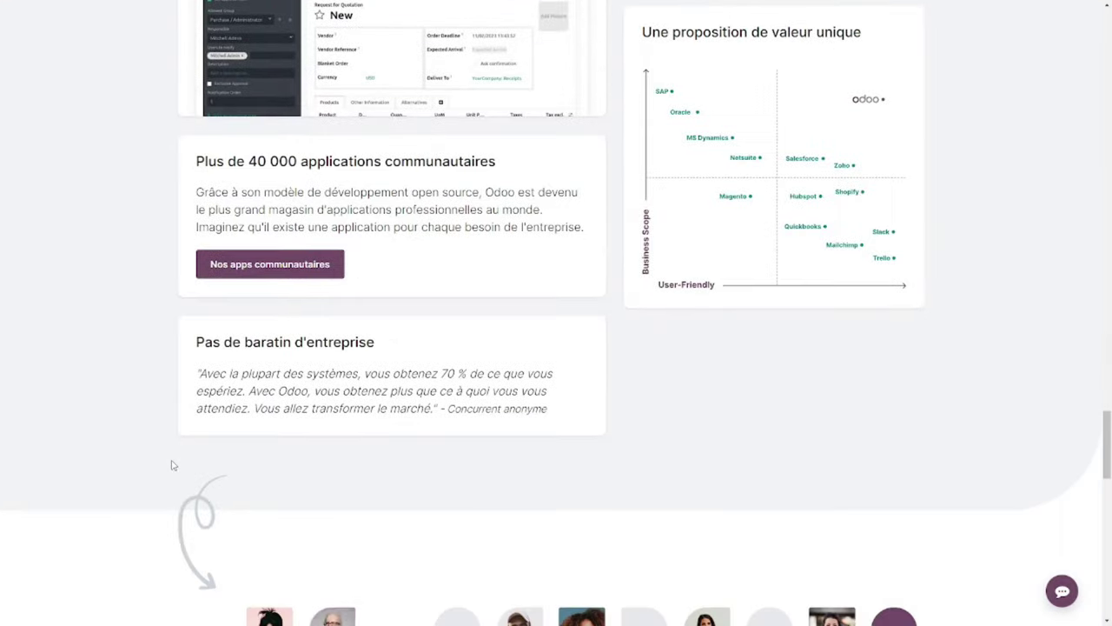
{"action": "scroll", "coordinate": [172, 465], "scroll_direction": "down", "scroll_amount": 5}
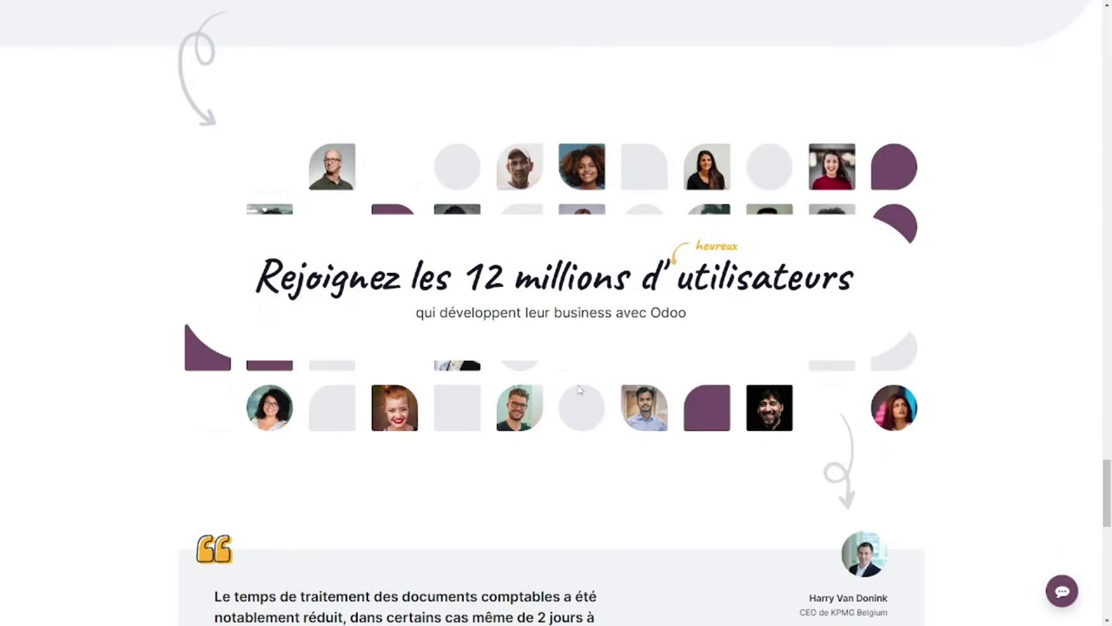
{"action": "triple_click", "coordinate": [429, 290]}
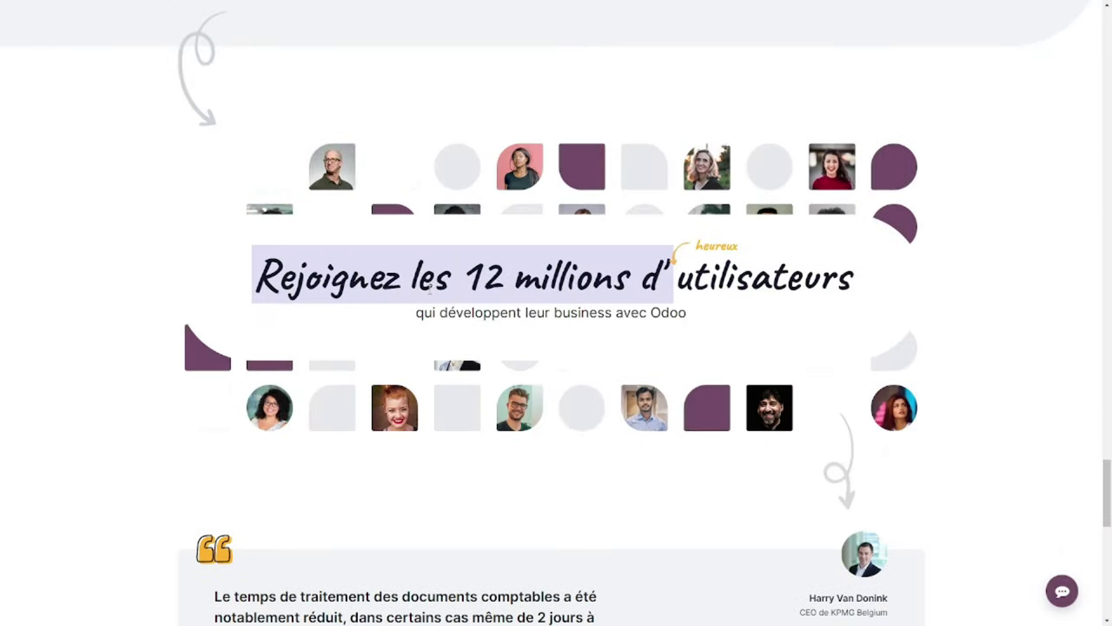
{"action": "left_click", "coordinate": [329, 365]}
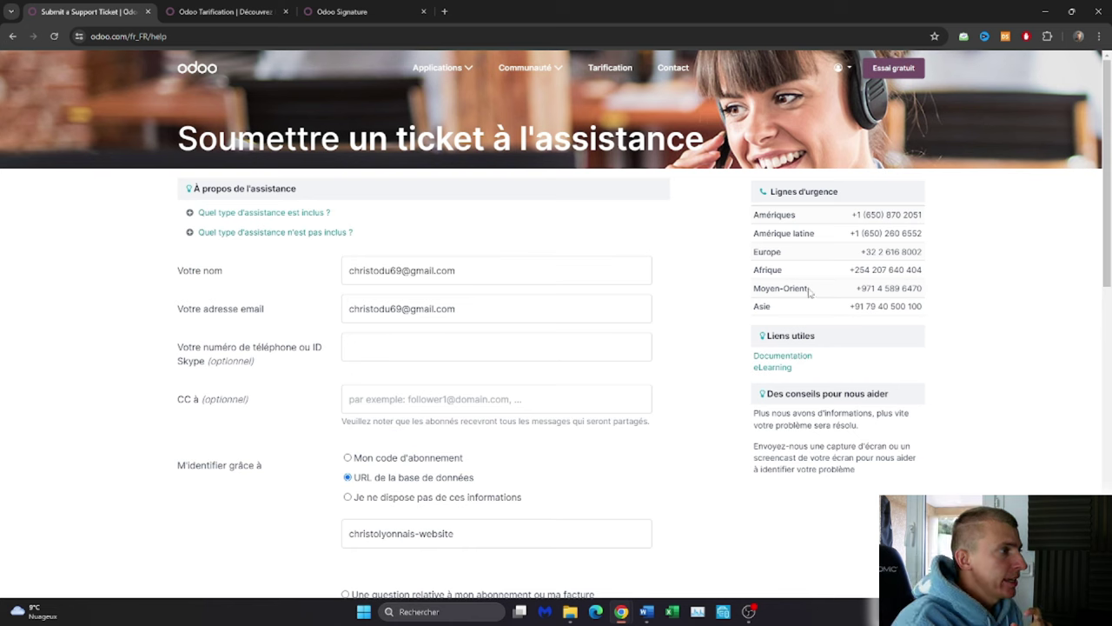
{"action": "left_click_drag", "start_coordinate": [180, 134], "coordinate": [715, 139]}
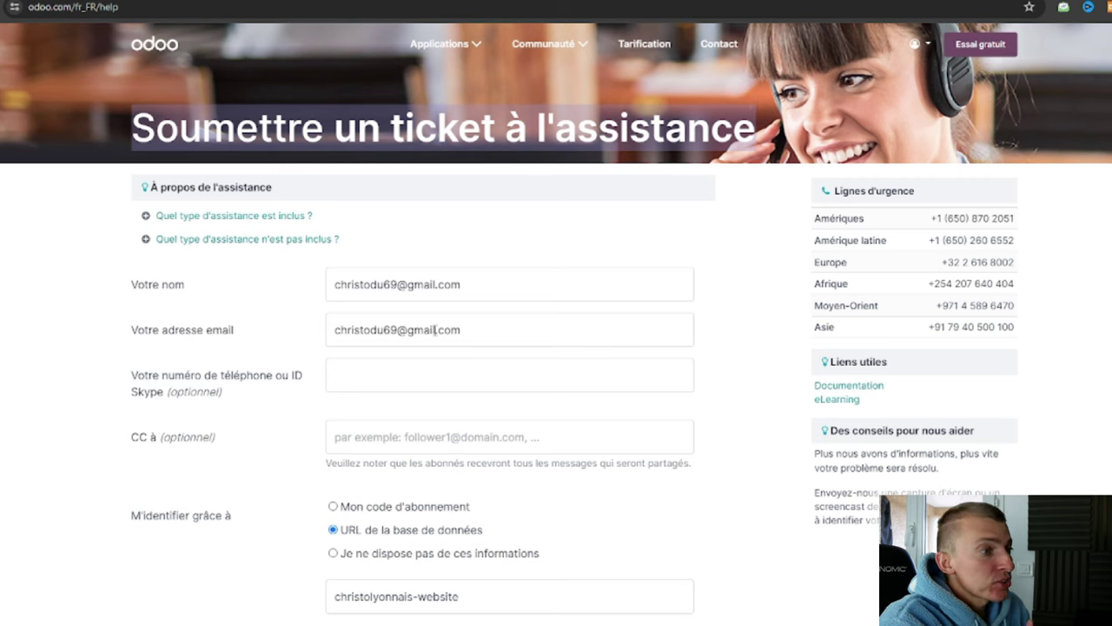
{"action": "scroll", "coordinate": [849, 333], "scroll_direction": "down", "scroll_amount": 1}
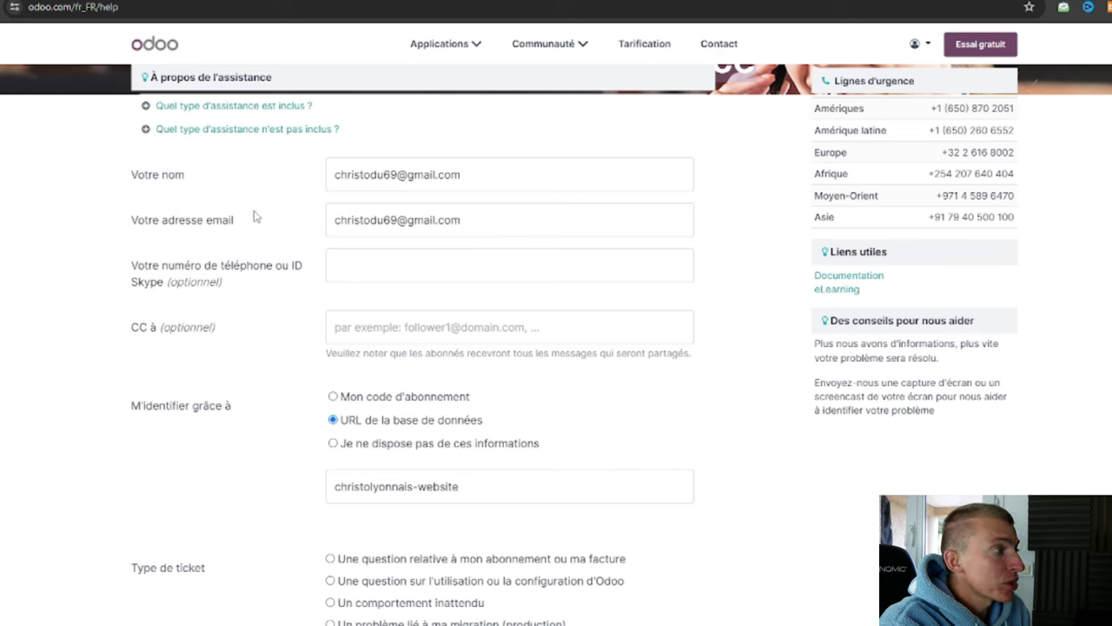
{"action": "left_click", "coordinate": [484, 174]}
{"action": "left_click", "coordinate": [473, 228]}
{"action": "scroll", "coordinate": [484, 260], "scroll_direction": "down", "scroll_amount": 3}
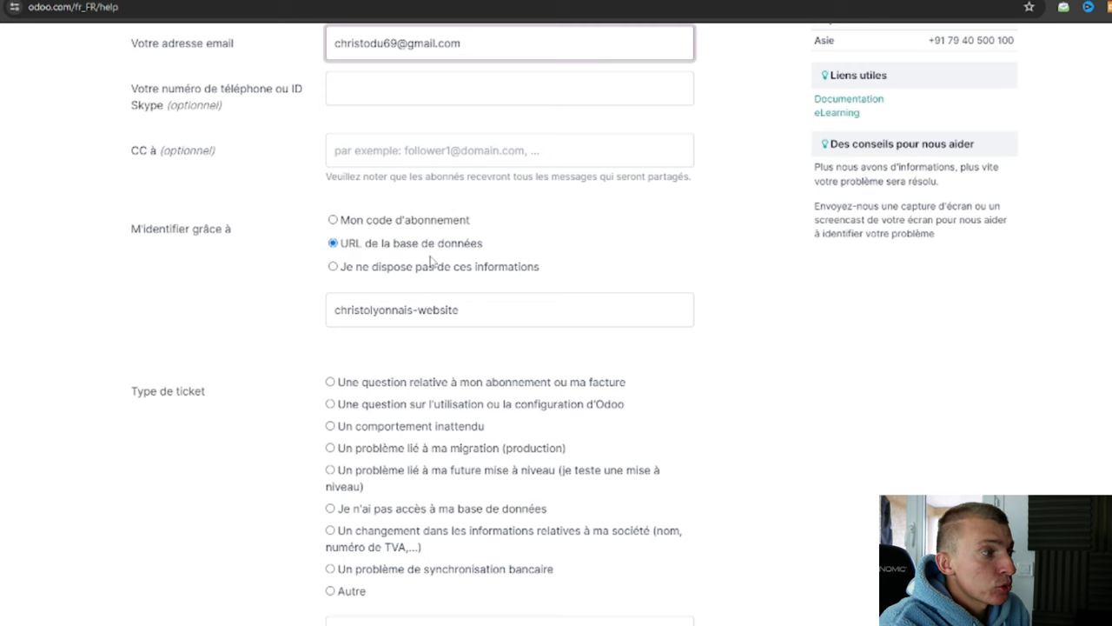
{"action": "left_click", "coordinate": [510, 309]}
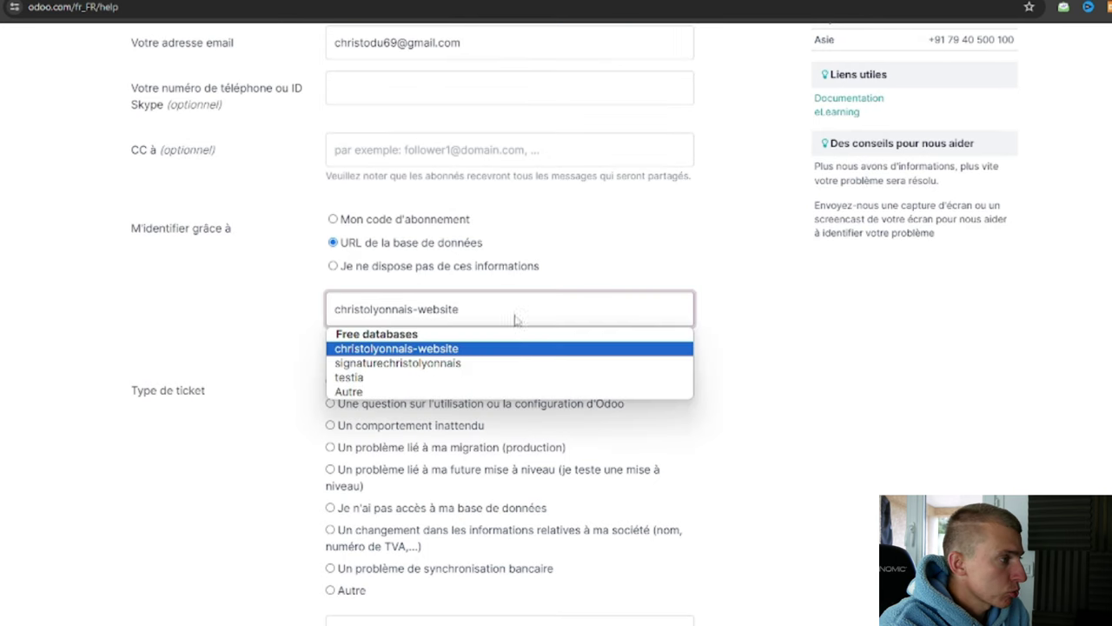
{"action": "left_click", "coordinate": [735, 380]}
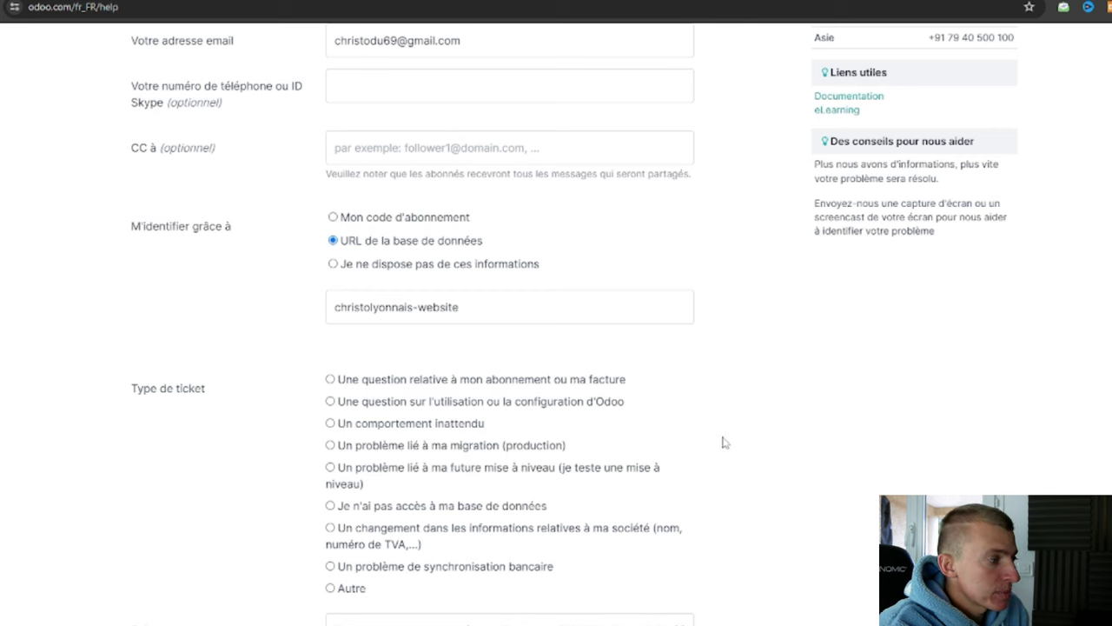
{"action": "scroll", "coordinate": [717, 443], "scroll_direction": "down", "scroll_amount": 2}
{"action": "left_click", "coordinate": [431, 412]}
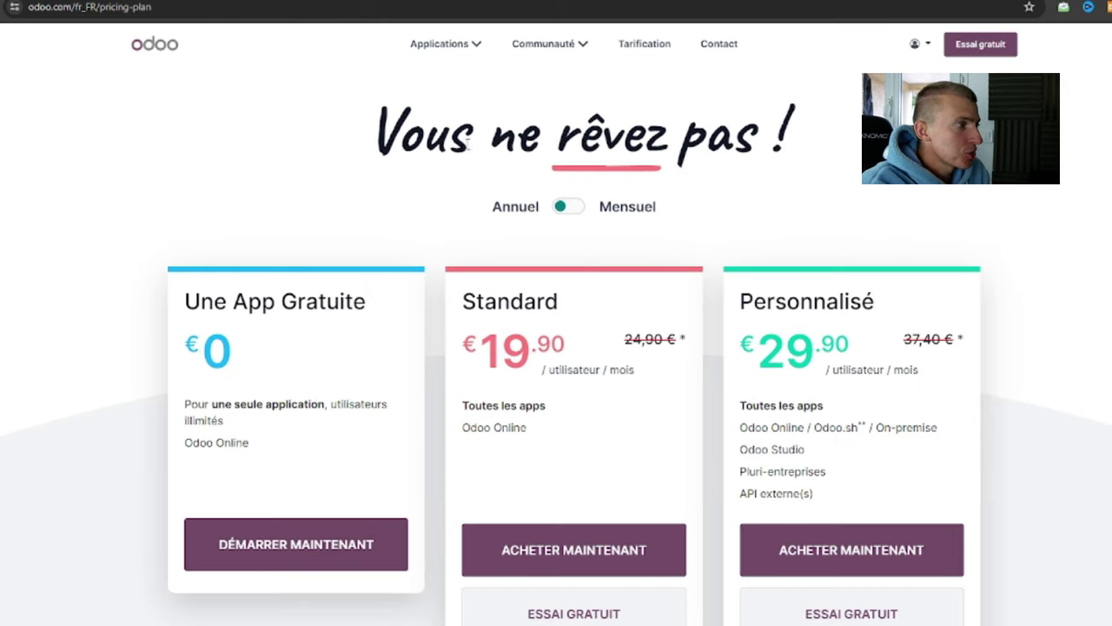
Highlight the Une App Gratuite title, the Standard plan name and its 19 price.
{"action": "scroll", "coordinate": [434, 270], "scroll_direction": "down", "scroll_amount": 1}
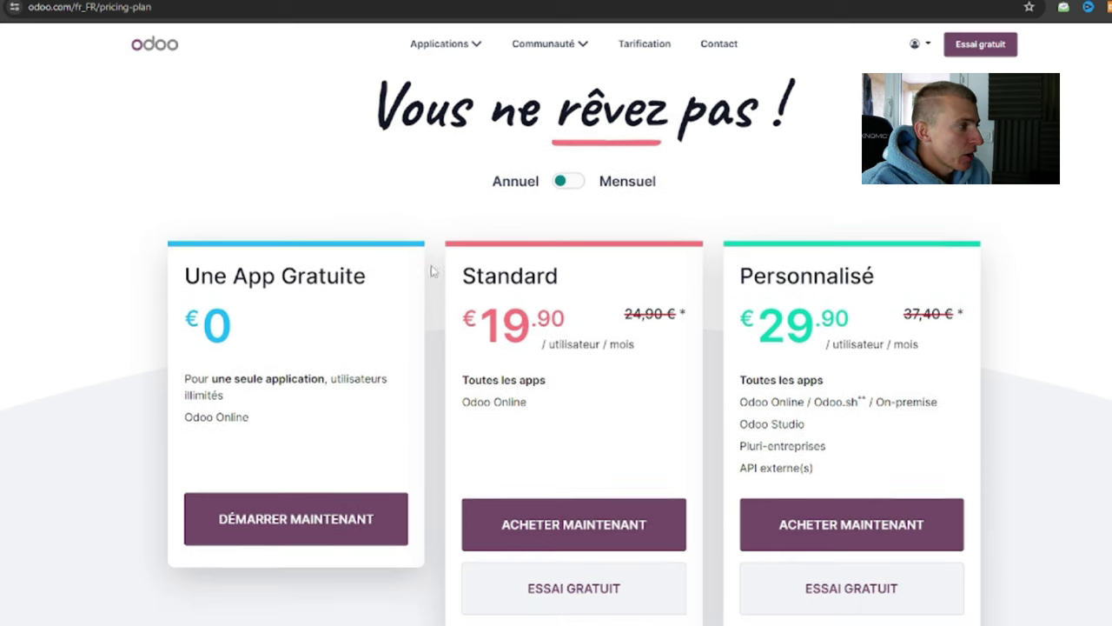
{"action": "triple_click", "coordinate": [267, 229]}
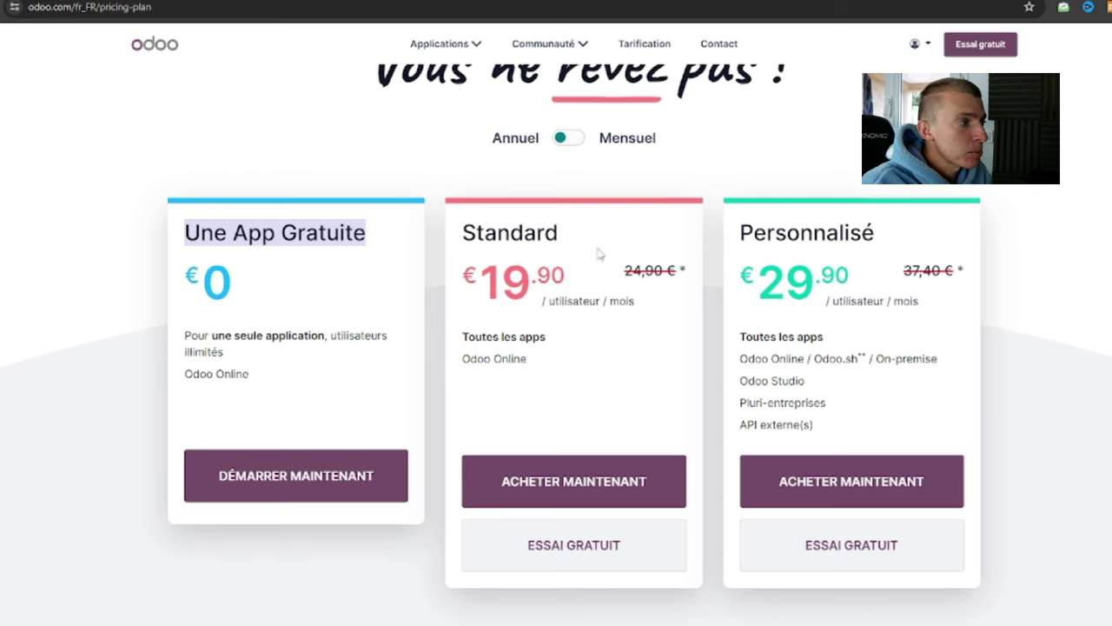
{"action": "double_click", "coordinate": [524, 237]}
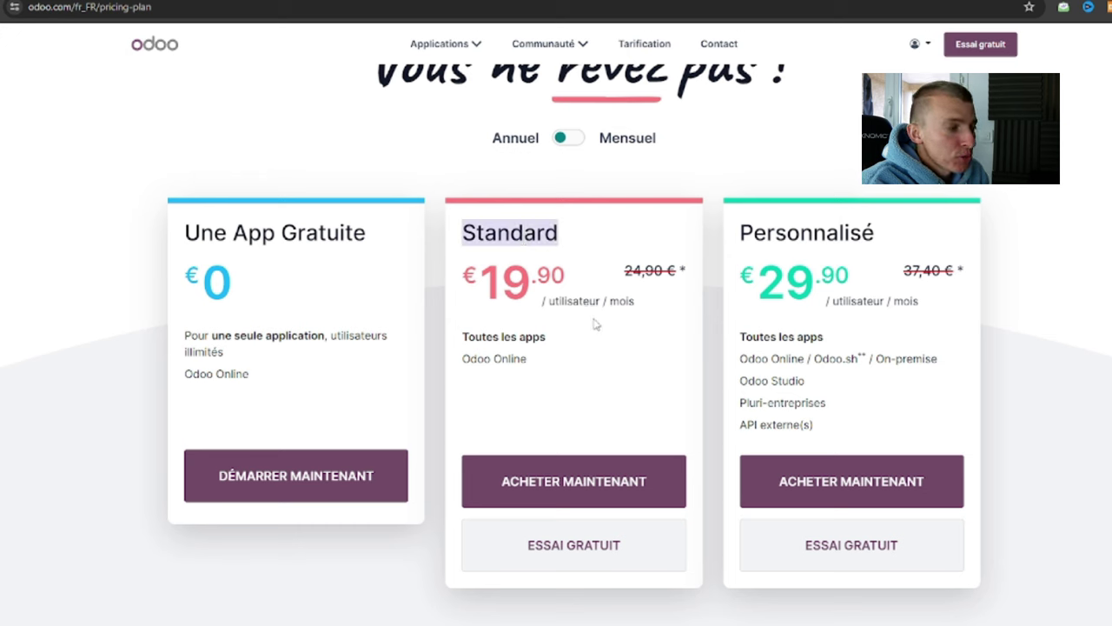
{"action": "double_click", "coordinate": [515, 285]}
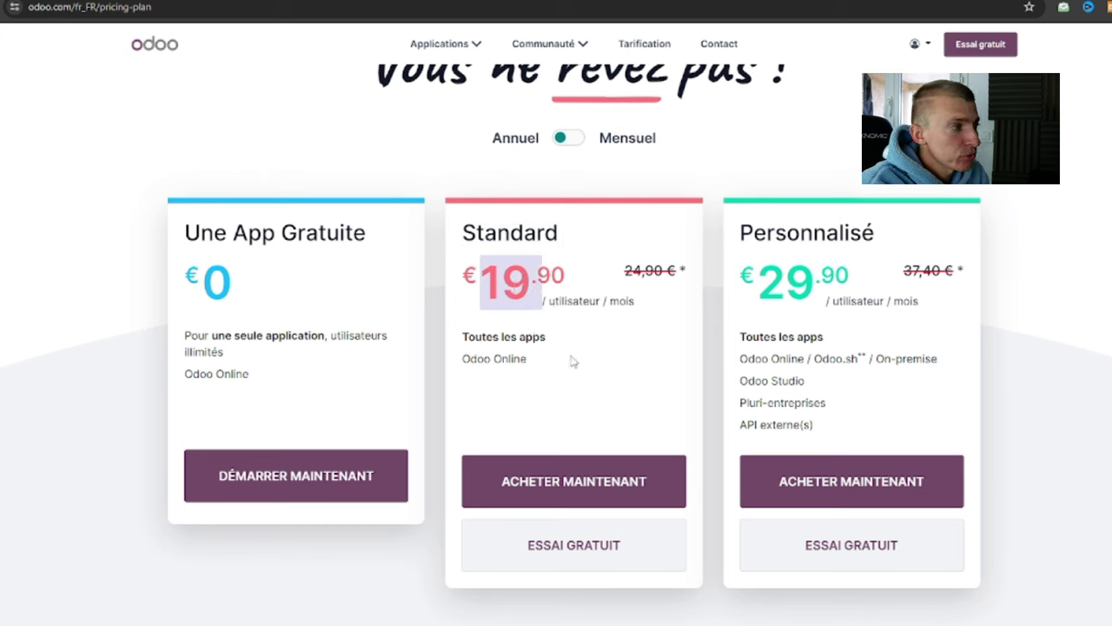
{"action": "scroll", "coordinate": [521, 168], "scroll_direction": "up", "scroll_amount": 1}
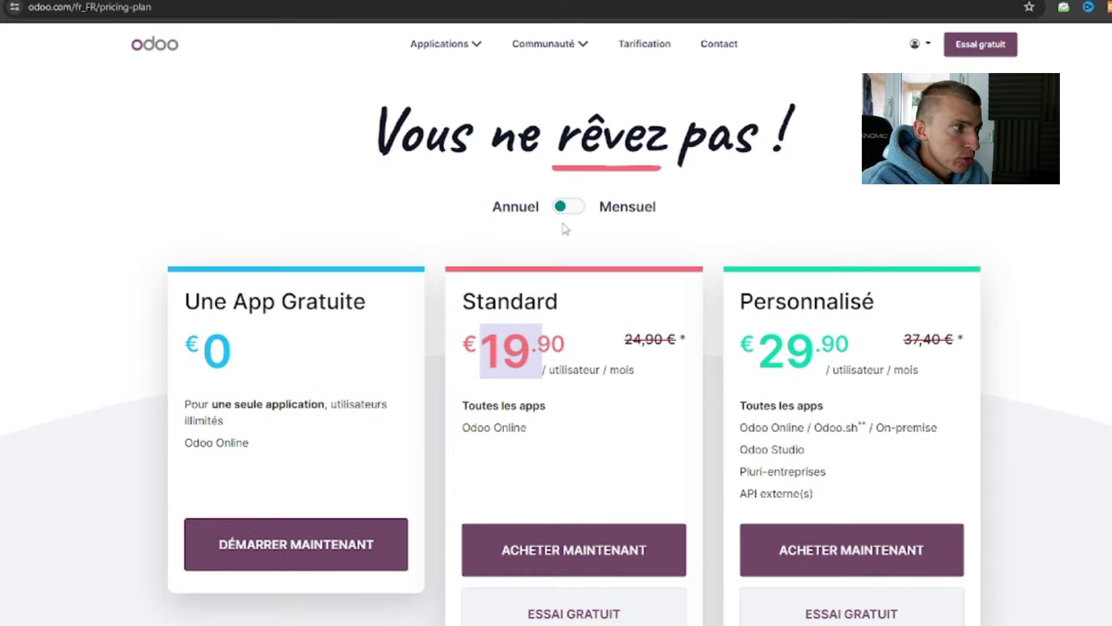
{"action": "scroll", "coordinate": [566, 241], "scroll_direction": "down", "scroll_amount": 1}
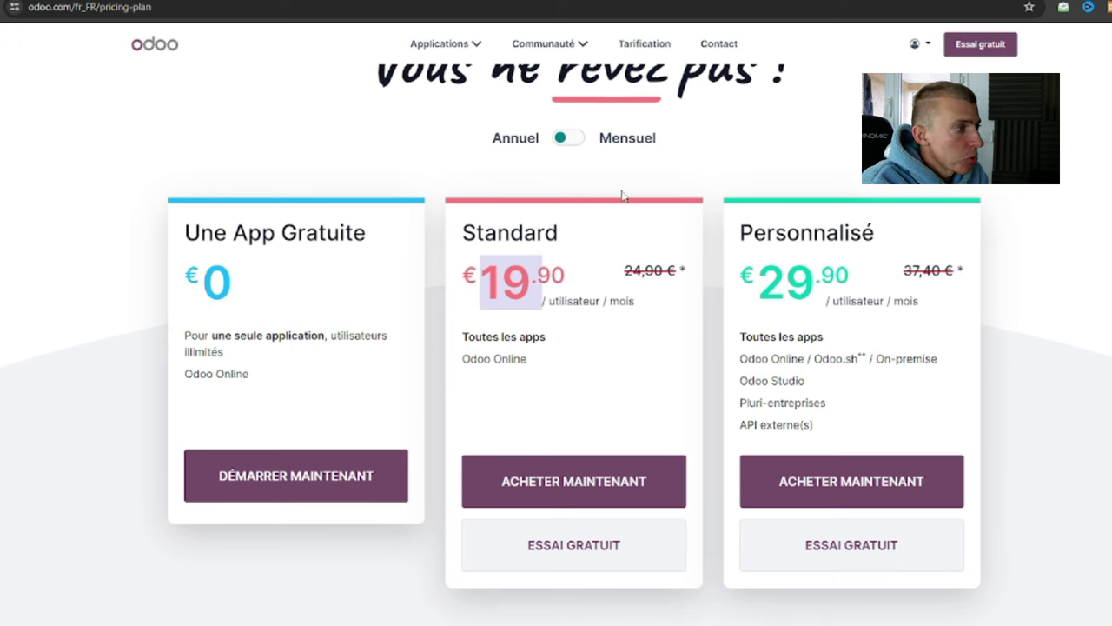
Switch plan prices from Annuel to Mensuel, showing Standard €24.90 and Personnalisé €37.40.
{"action": "left_click", "coordinate": [564, 141]}
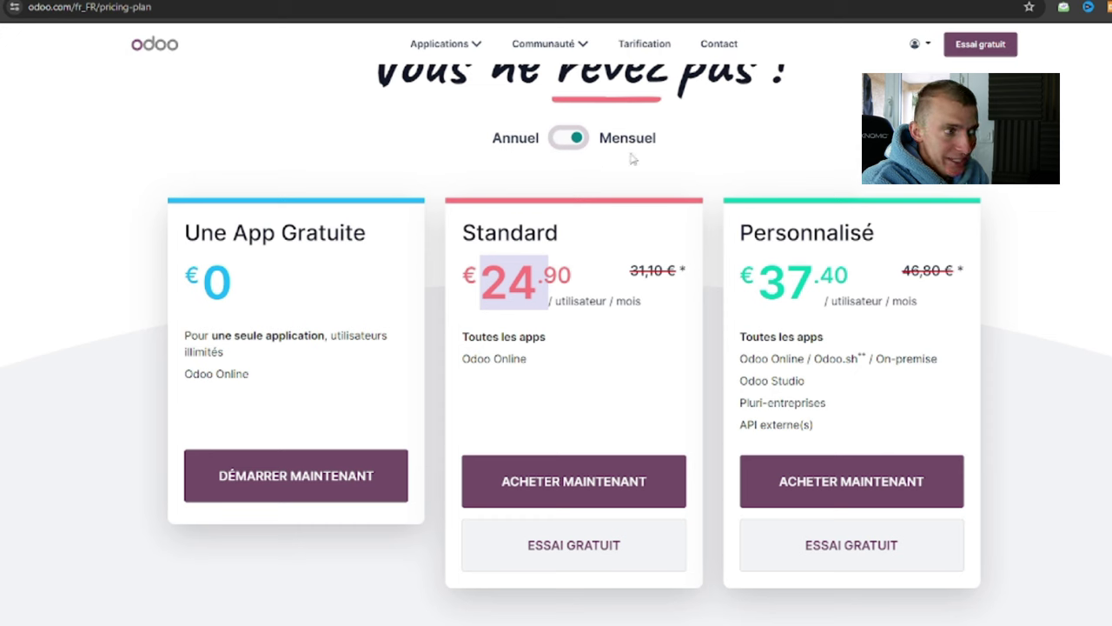
{"action": "double_click", "coordinate": [520, 137]}
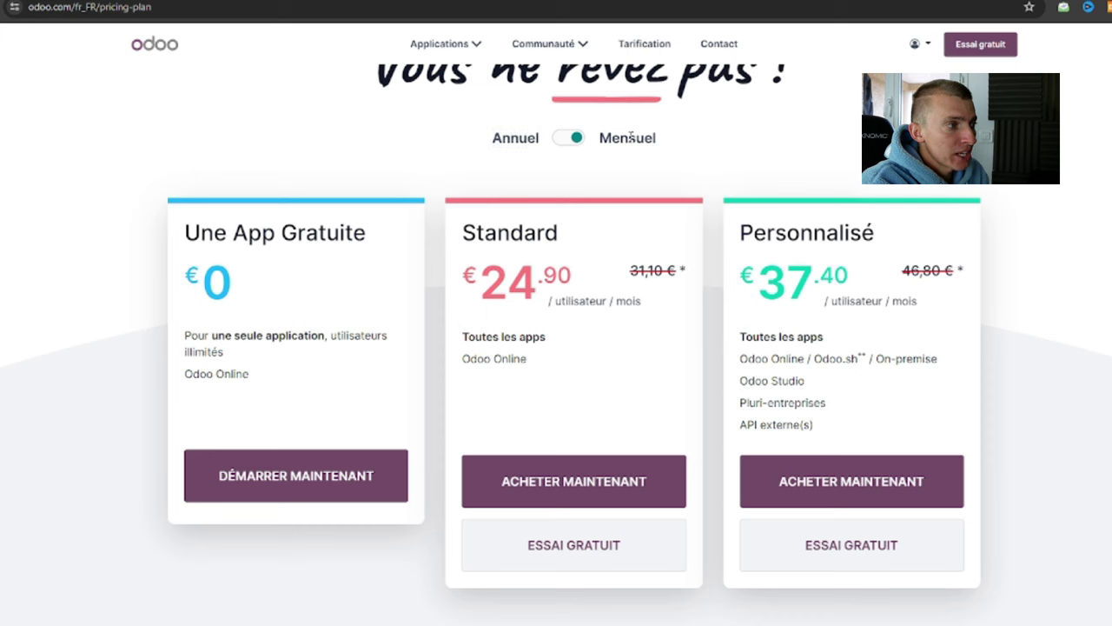
{"action": "double_click", "coordinate": [629, 140]}
{"action": "left_click", "coordinate": [525, 280]}
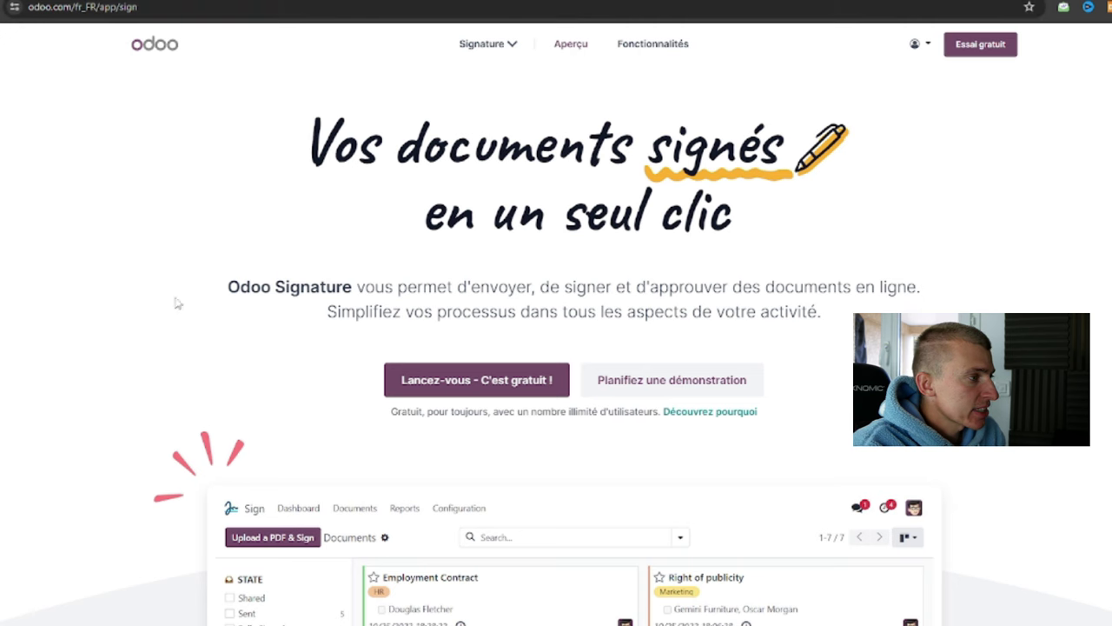
Start the free Odoo Signature trial with 'Lancez-vous - C'est gratuit !' from the product page.
{"action": "left_click_drag", "start_coordinate": [311, 139], "coordinate": [815, 225]}
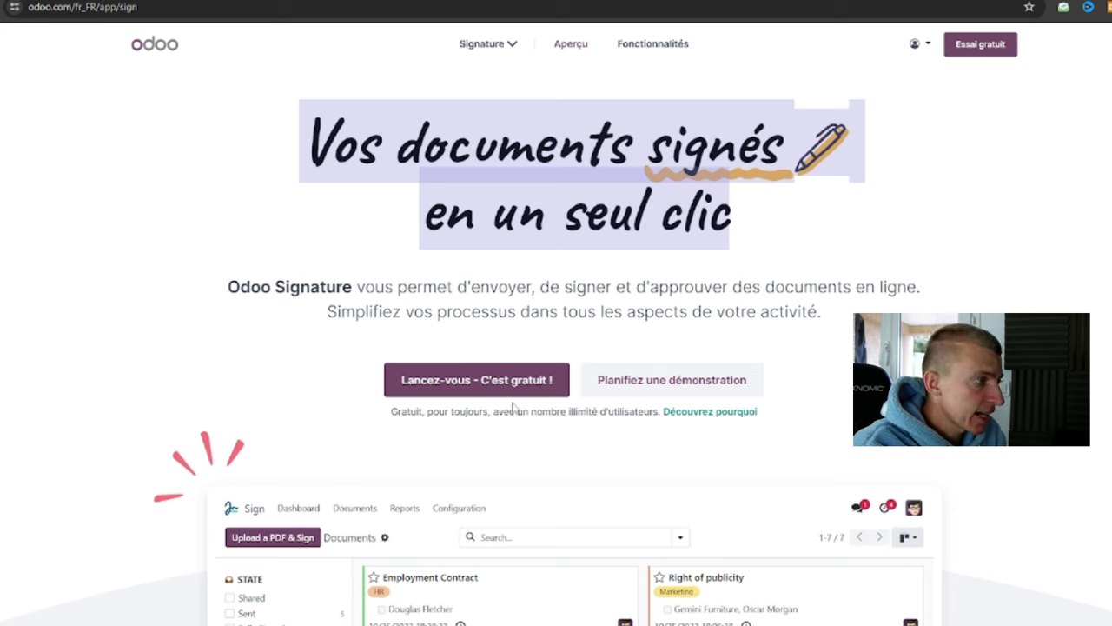
{"action": "triple_click", "coordinate": [429, 416]}
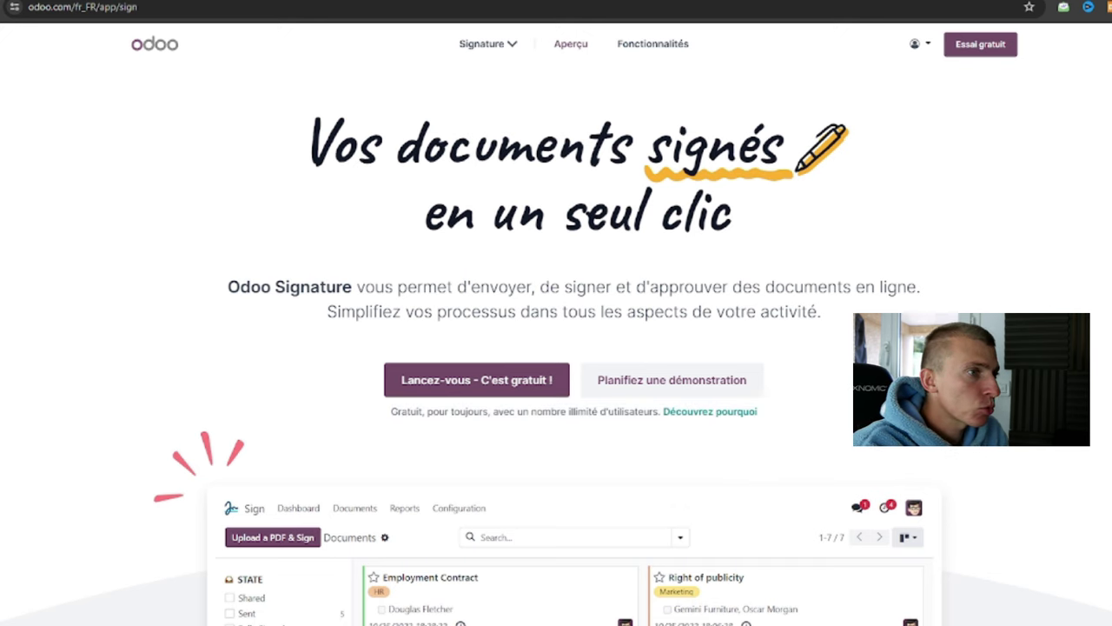
{"action": "scroll", "coordinate": [556, 347], "scroll_direction": "down", "scroll_amount": 15}
{"action": "scroll", "coordinate": [556, 348], "scroll_direction": "up", "scroll_amount": 2}
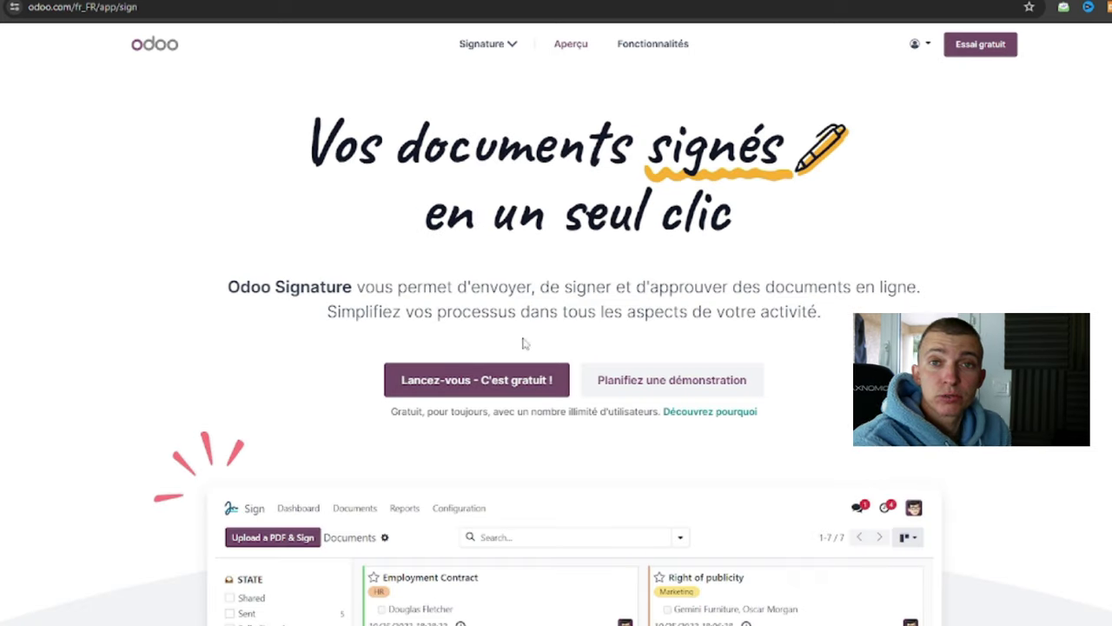
{"action": "left_click", "coordinate": [548, 380]}
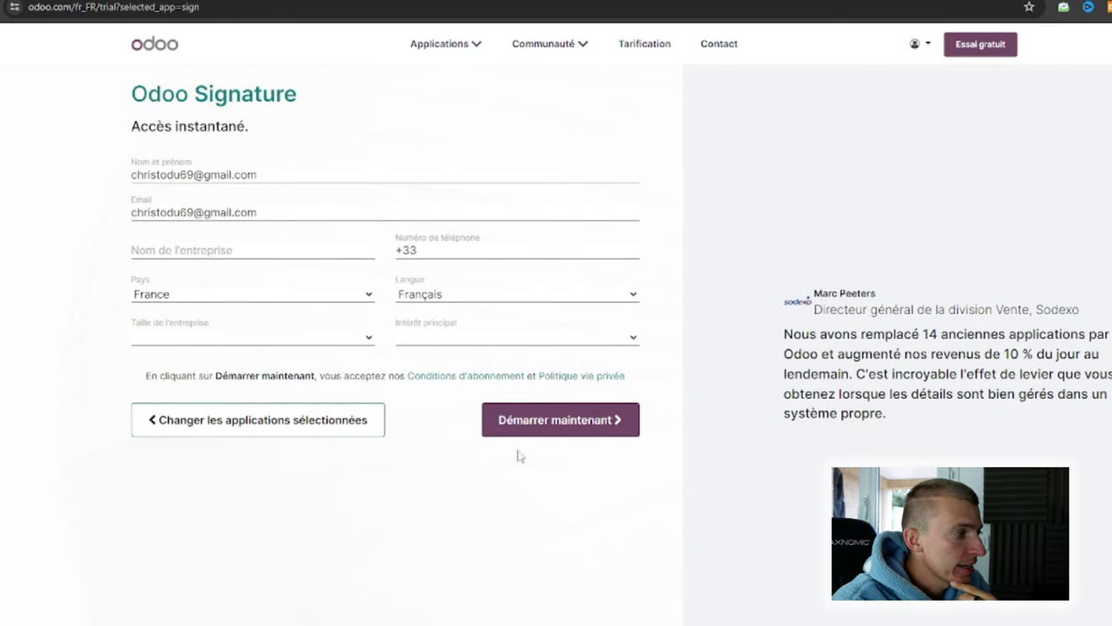
Submit the trial form (France, Français) with 'Démarrer maintenant' to create the Odoo database.
{"action": "left_click", "coordinate": [597, 435]}
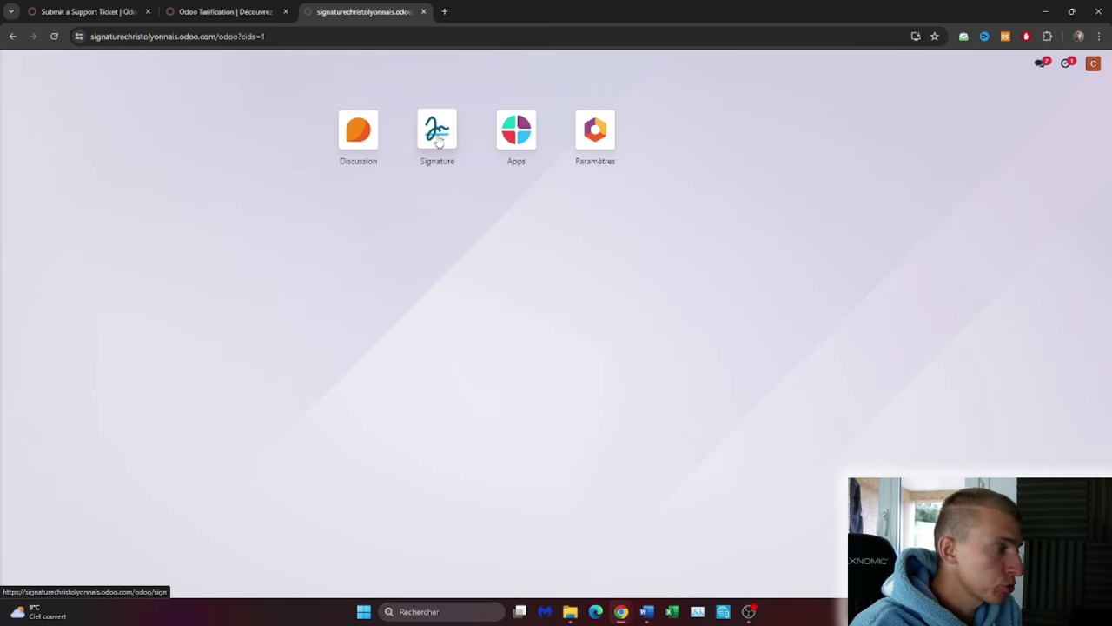
Open the Signature app, look through the Documents, Rapports and Configuration menus, then open Paramètres.
{"action": "left_click", "coordinate": [438, 134]}
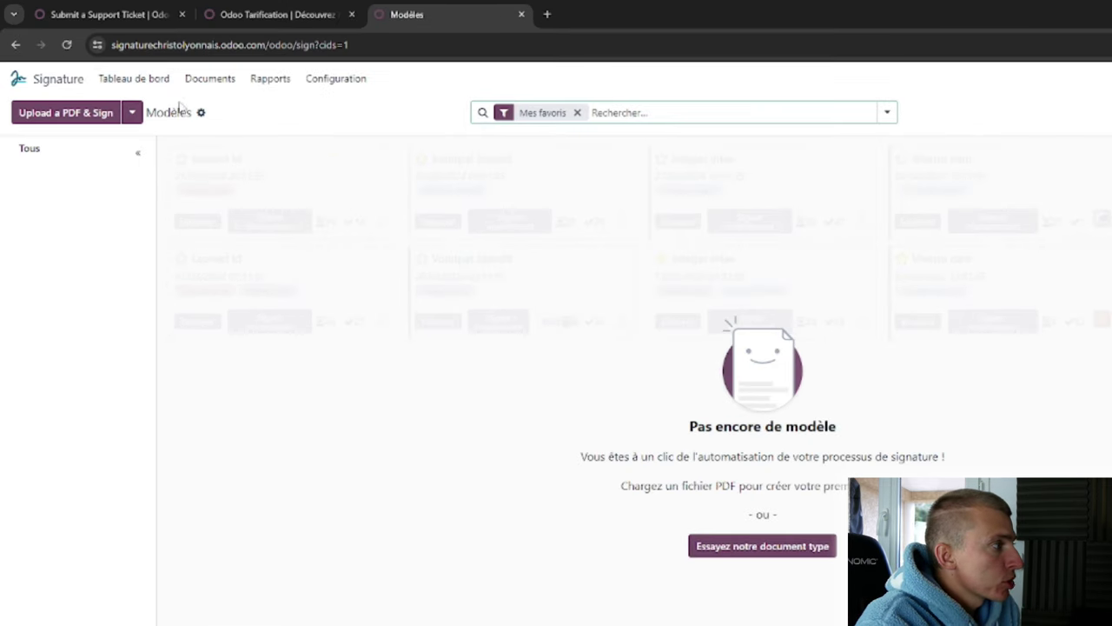
{"action": "left_click", "coordinate": [231, 80]}
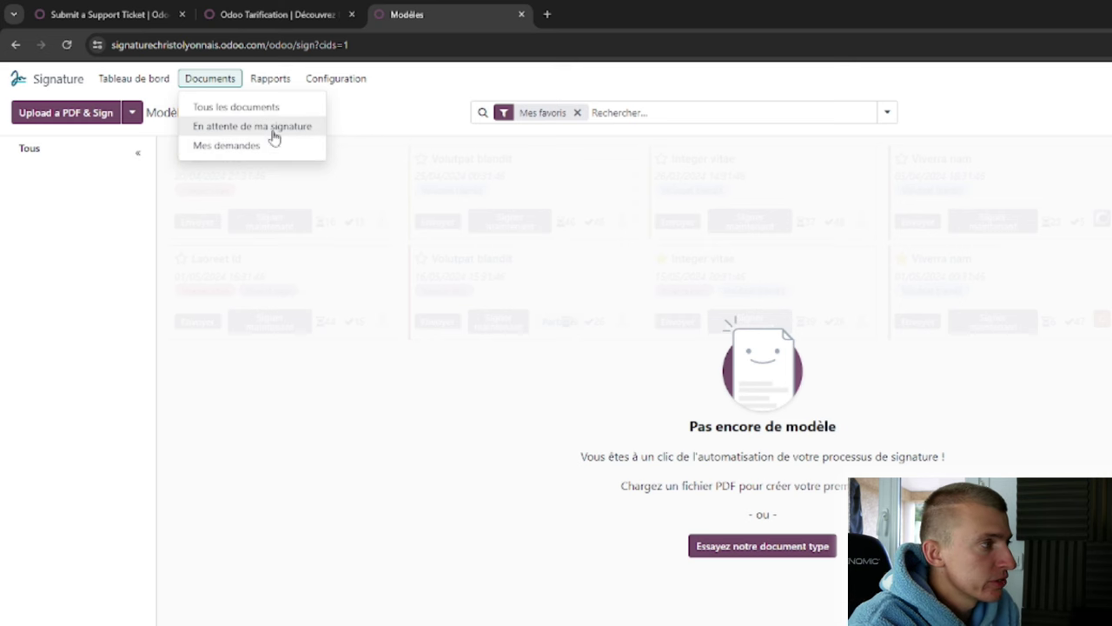
{"action": "left_click", "coordinate": [270, 80]}
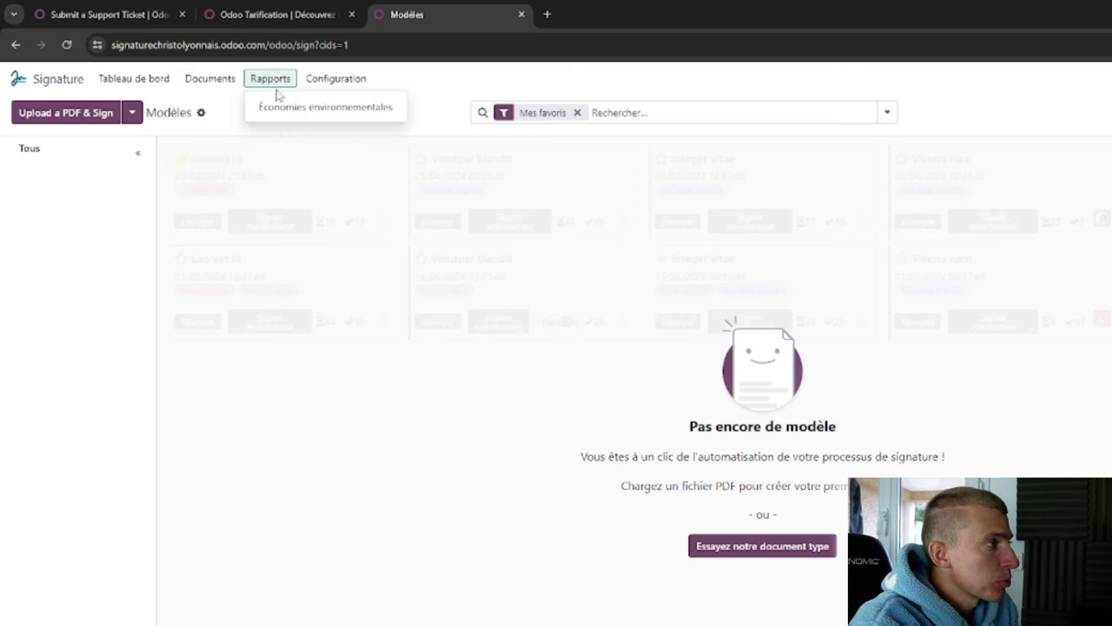
{"action": "left_click", "coordinate": [352, 80]}
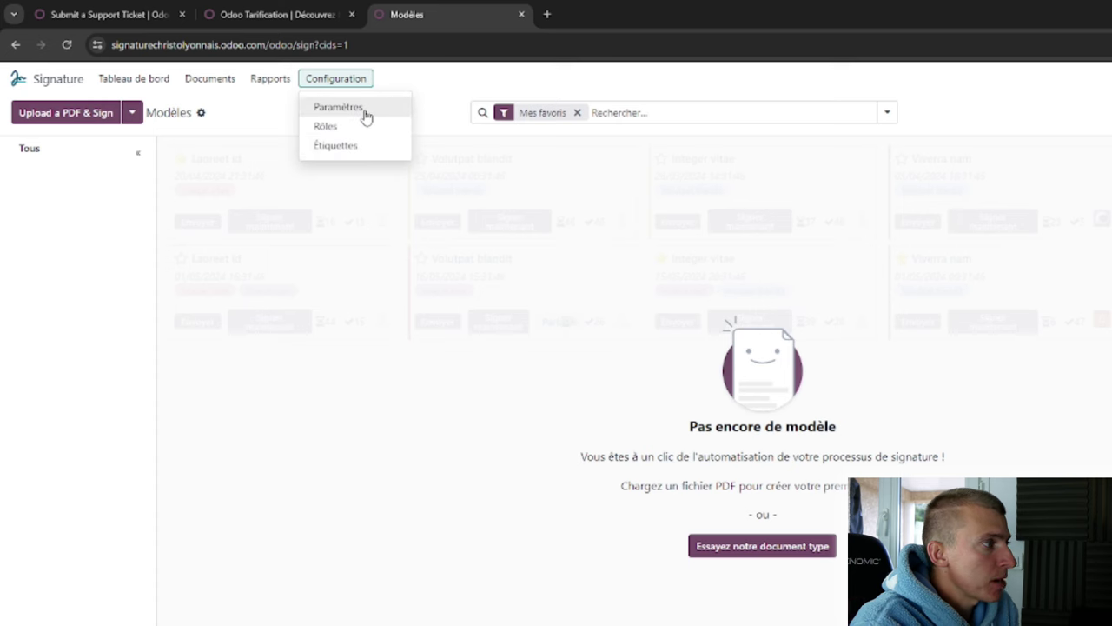
{"action": "left_click", "coordinate": [365, 116]}
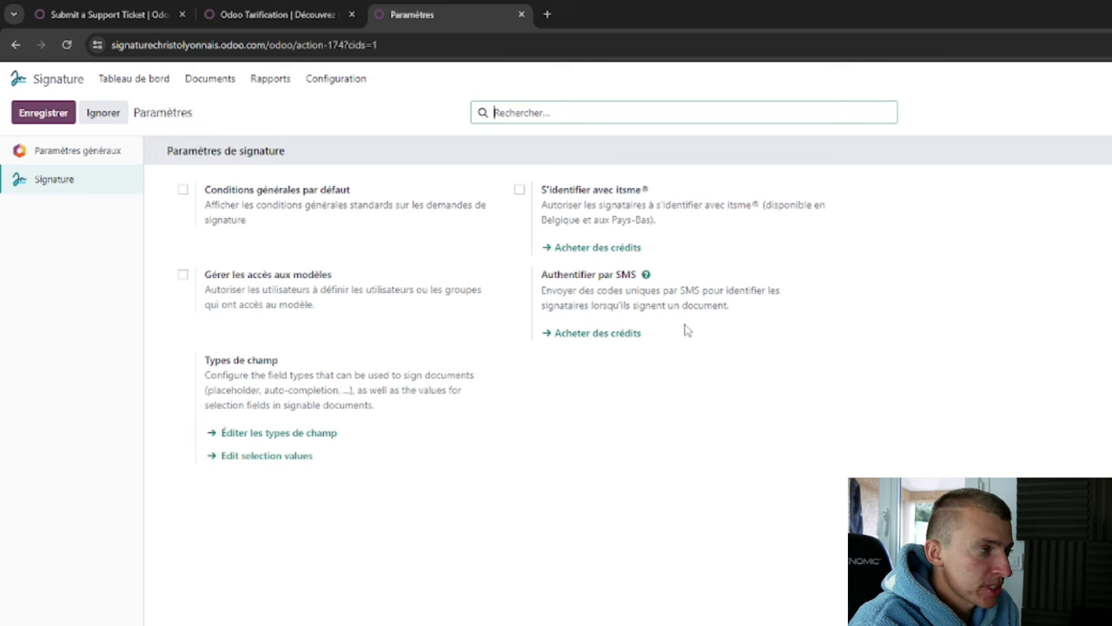
Review the SMS authentication setting, then open Configuration > Rôles listing Client, Société, Employé and Standard.
{"action": "triple_click", "coordinate": [614, 275]}
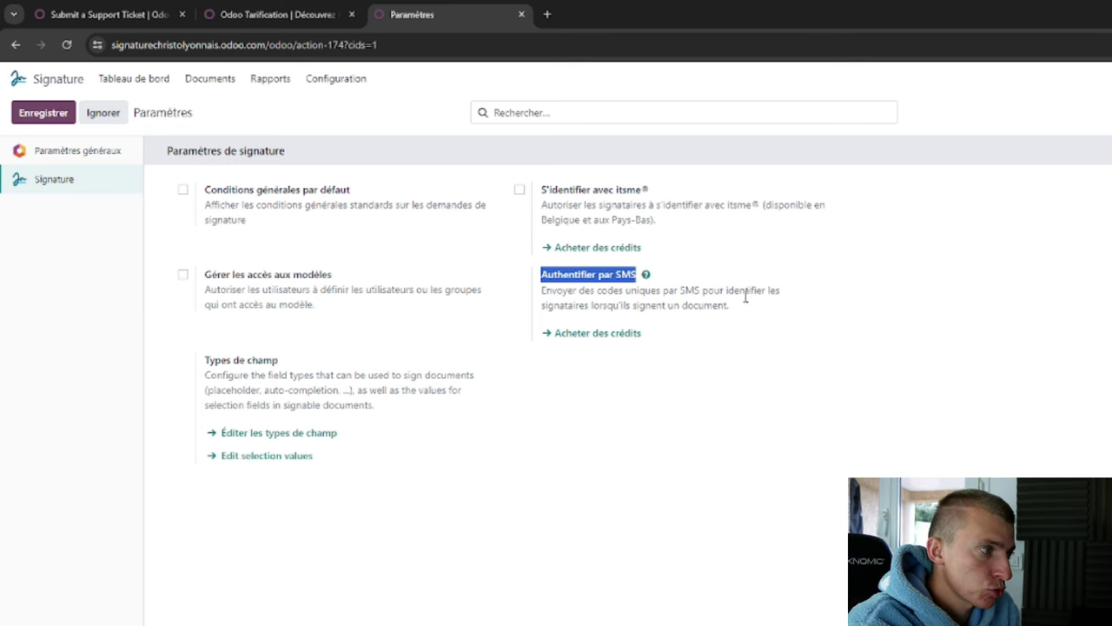
{"action": "left_click", "coordinate": [795, 562]}
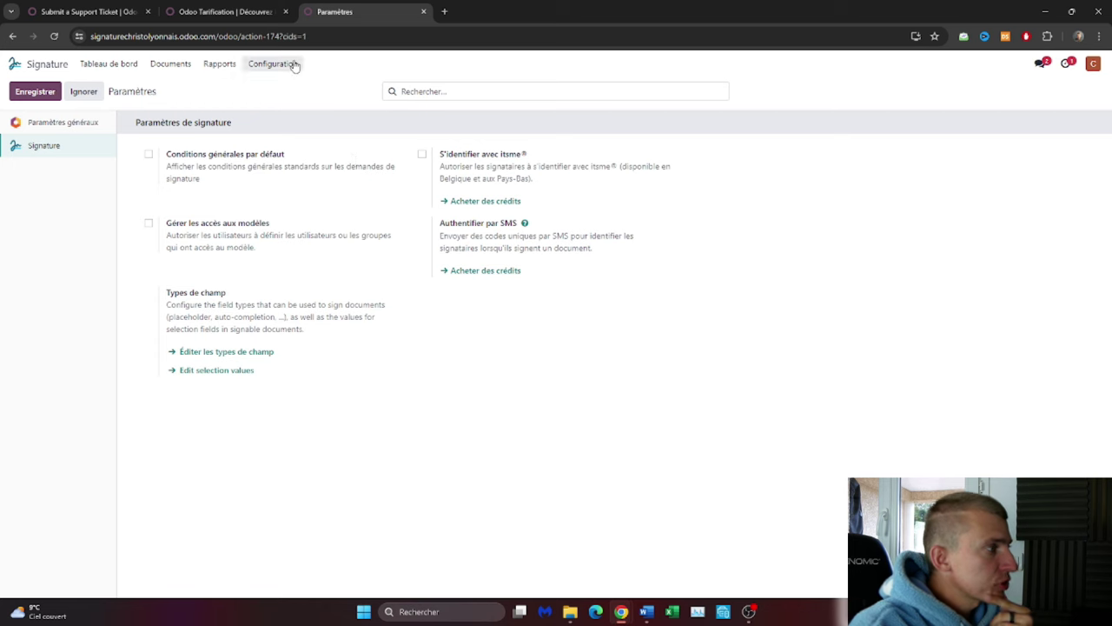
{"action": "left_click", "coordinate": [295, 66]}
{"action": "left_click", "coordinate": [303, 108]}
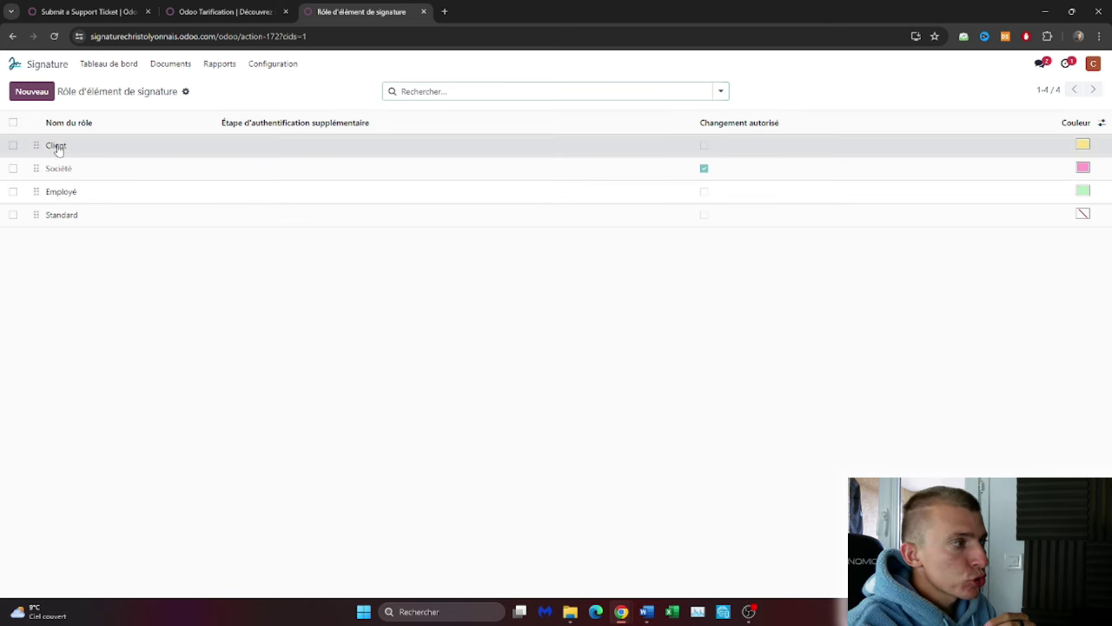
Set and save the Client role's extra authentication step, then open the Étiquettes tag list.
{"action": "left_click", "coordinate": [55, 145]}
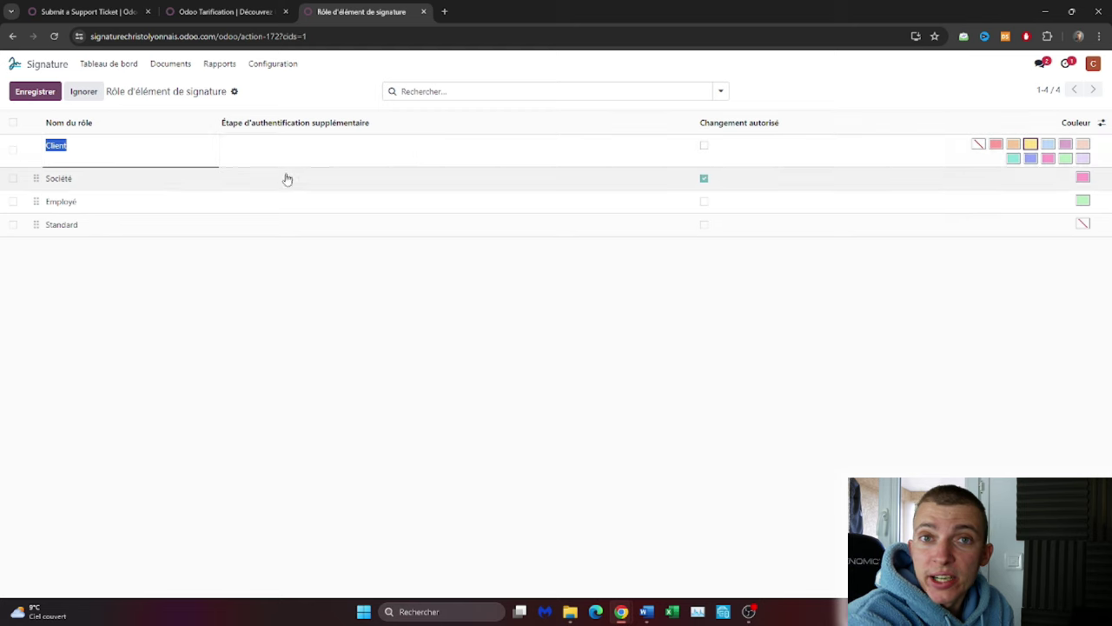
{"action": "left_click", "coordinate": [337, 323]}
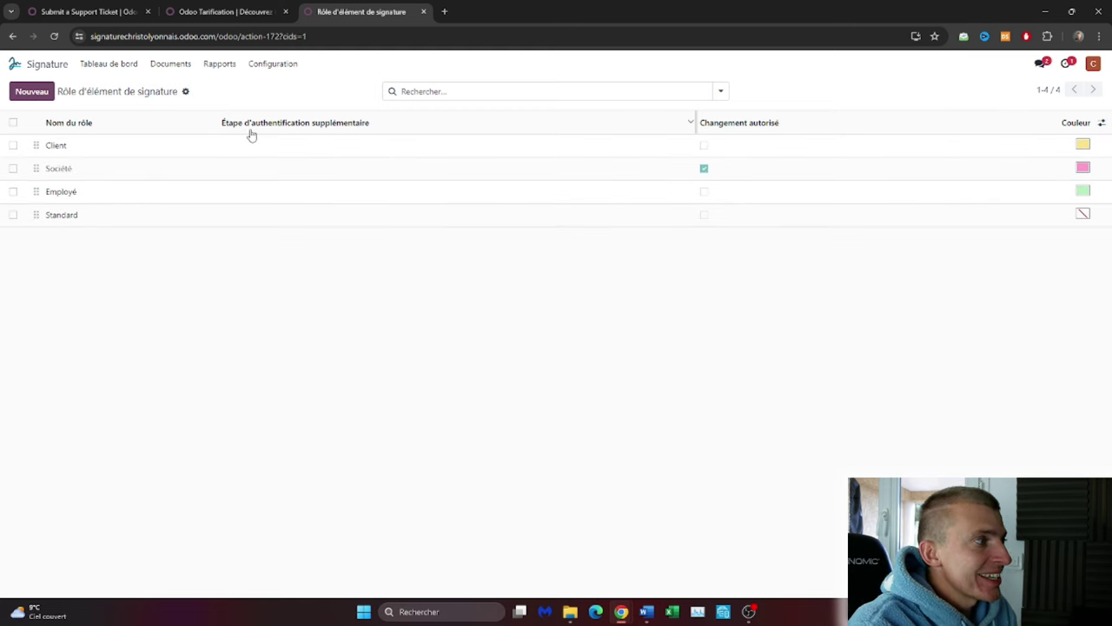
{"action": "left_click", "coordinate": [320, 148]}
{"action": "left_click", "coordinate": [320, 151]}
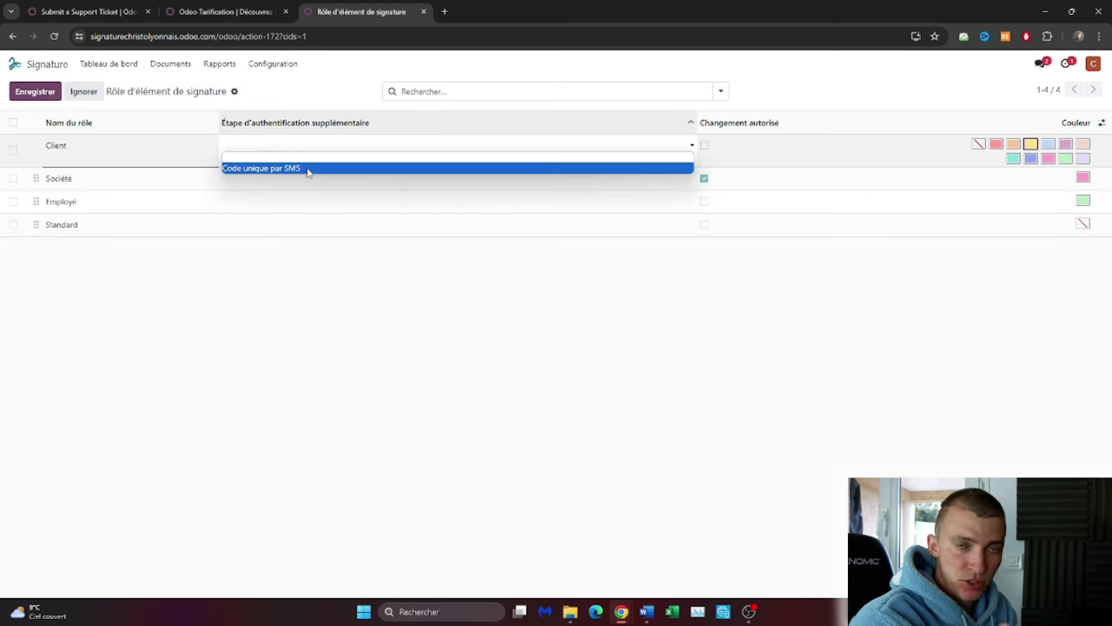
{"action": "left_click", "coordinate": [459, 335]}
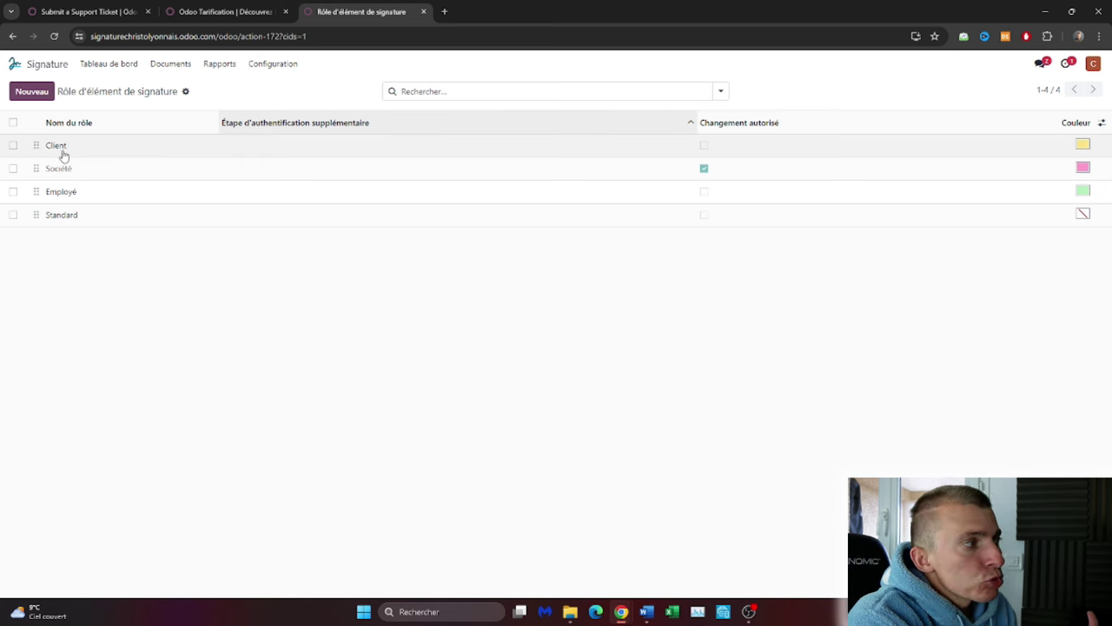
{"action": "left_click", "coordinate": [279, 66]}
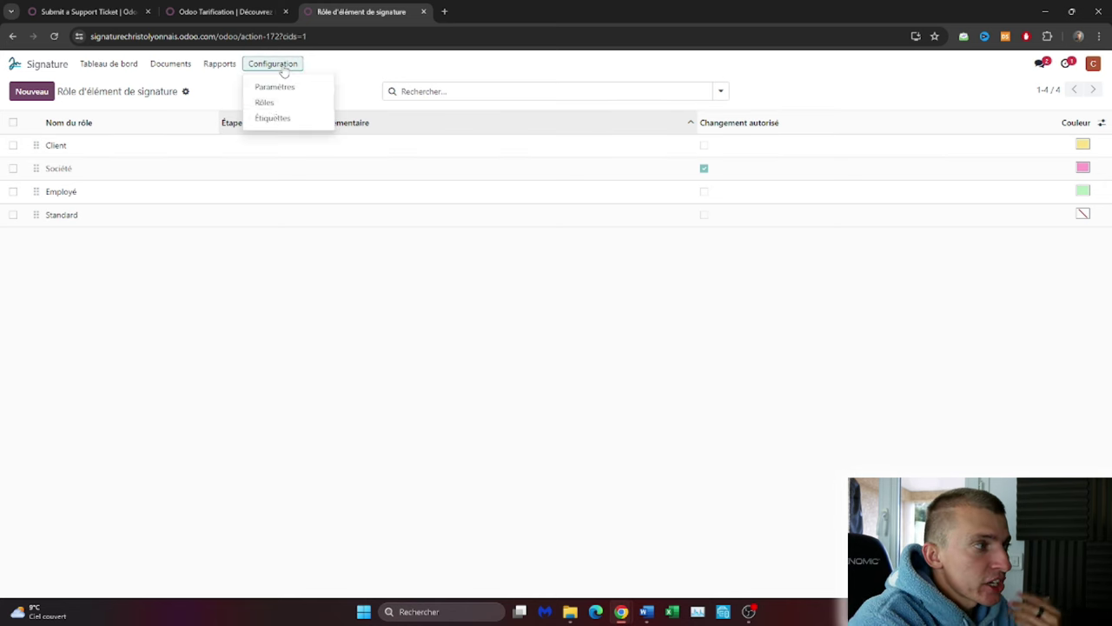
{"action": "left_click", "coordinate": [273, 118]}
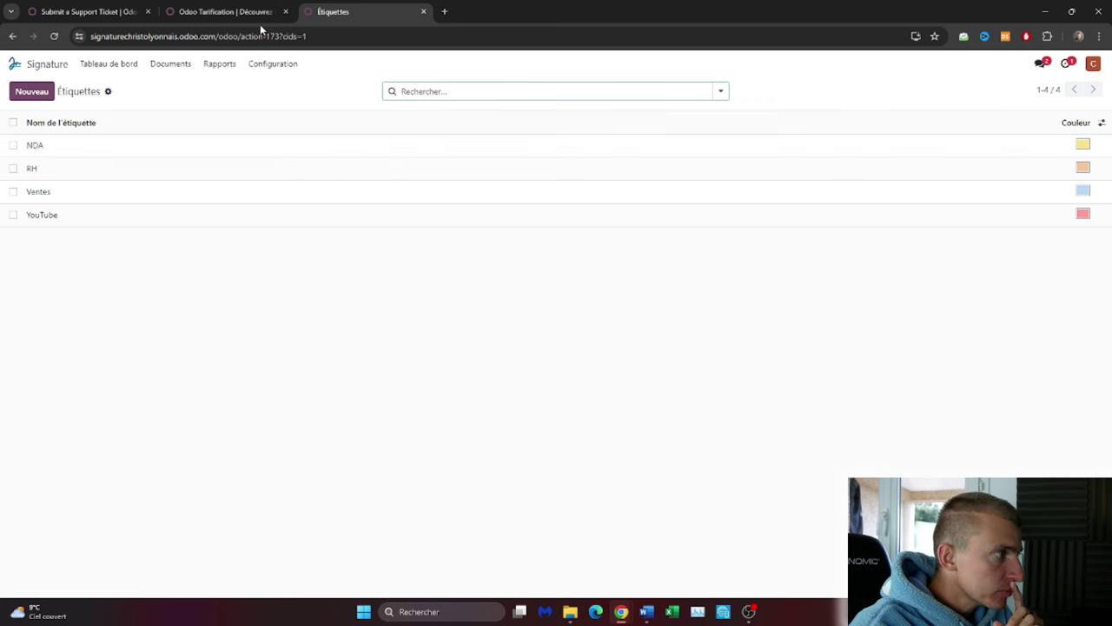
Leave the Configuration menu and return to the empty Modèles templates page.
{"action": "left_click", "coordinate": [282, 66]}
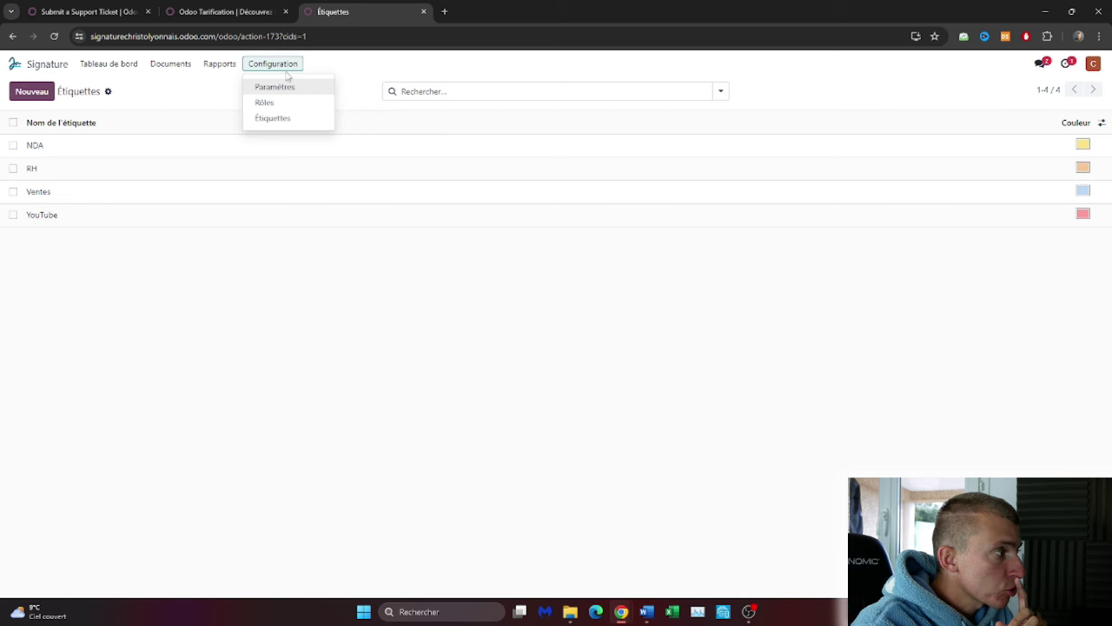
{"action": "left_click", "coordinate": [120, 73]}
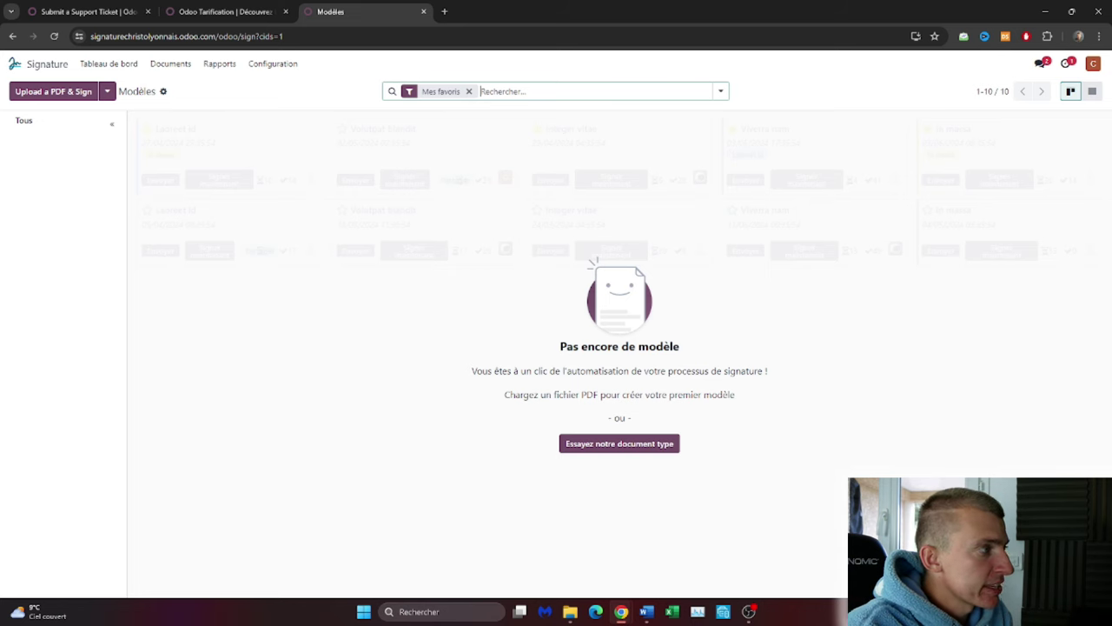
Scroll through the contract PDF preview, close it and the Odoo folder window, and begin a PDF upload.
{"action": "key", "text": "alt+Tab"}
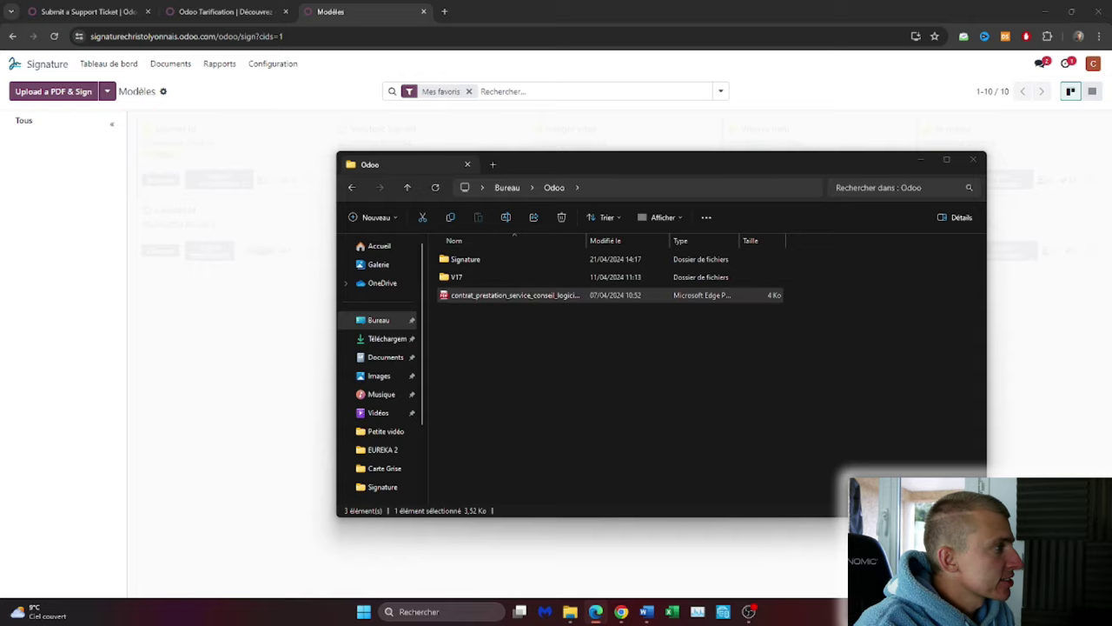
{"action": "scroll", "coordinate": [682, 252], "scroll_direction": "down", "scroll_amount": 5}
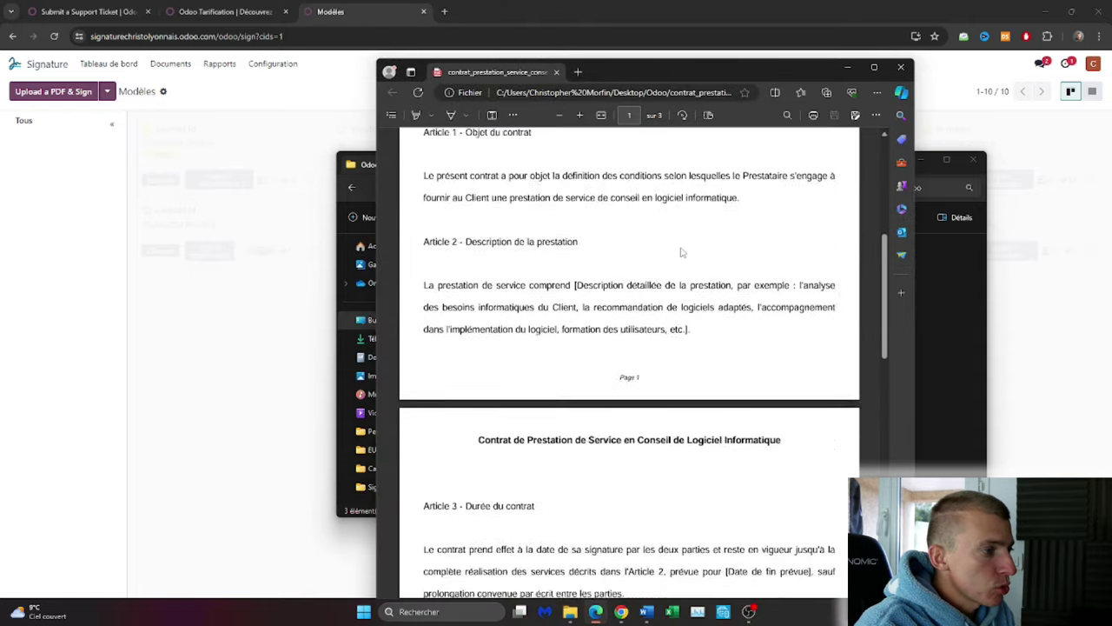
{"action": "scroll", "coordinate": [682, 252], "scroll_direction": "down", "scroll_amount": 15}
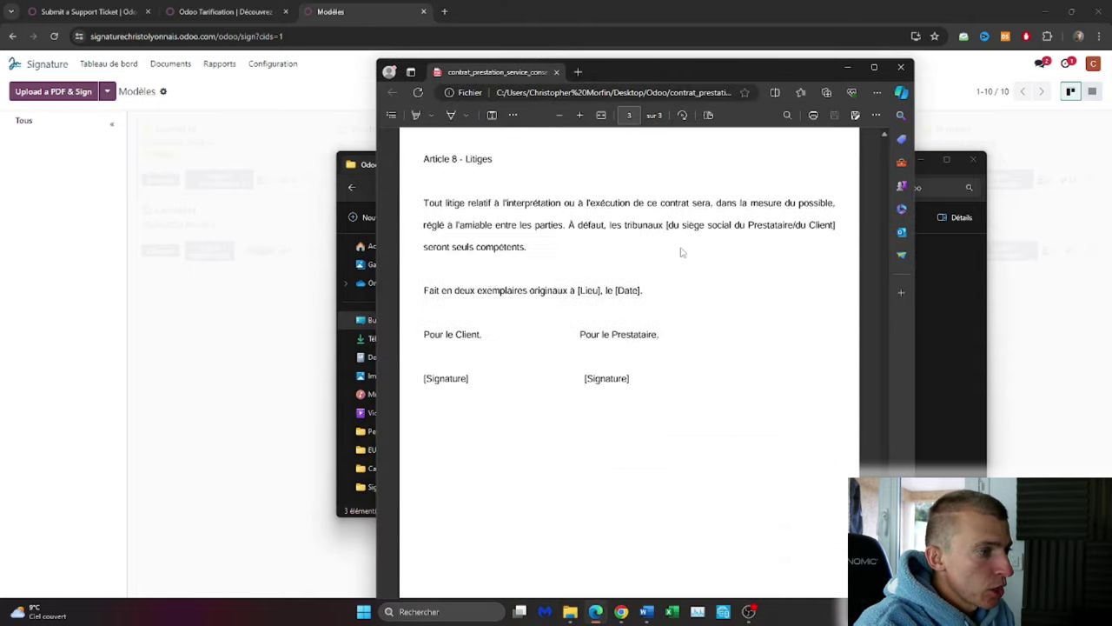
{"action": "scroll", "coordinate": [682, 252], "scroll_direction": "down", "scroll_amount": 1}
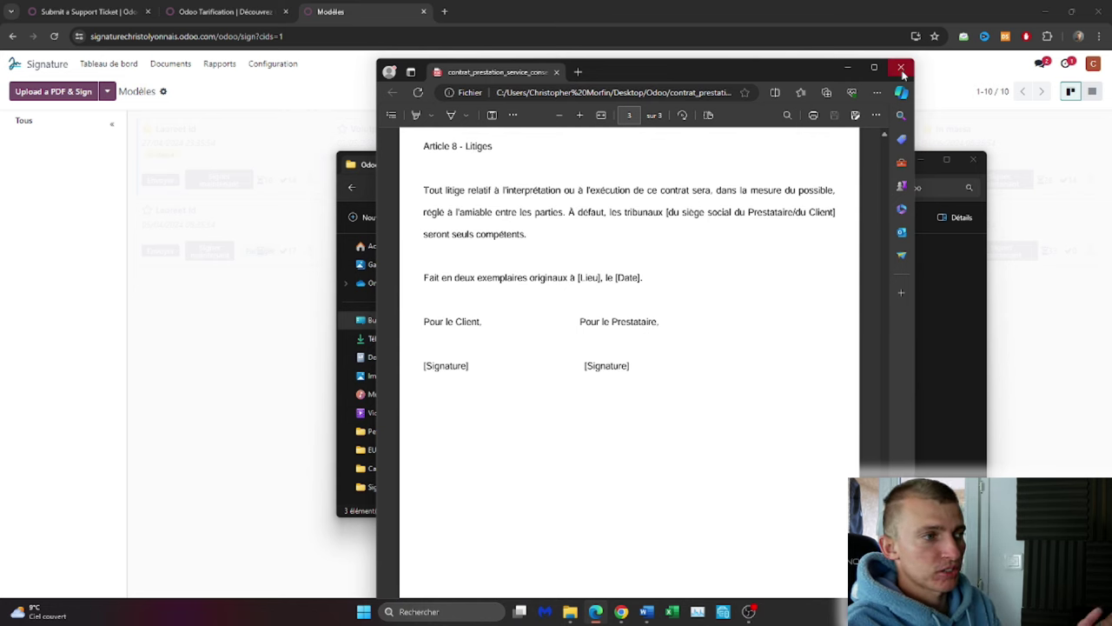
{"action": "scroll", "coordinate": [748, 317], "scroll_direction": "up", "scroll_amount": 5}
{"action": "scroll", "coordinate": [748, 317], "scroll_direction": "up", "scroll_amount": 15}
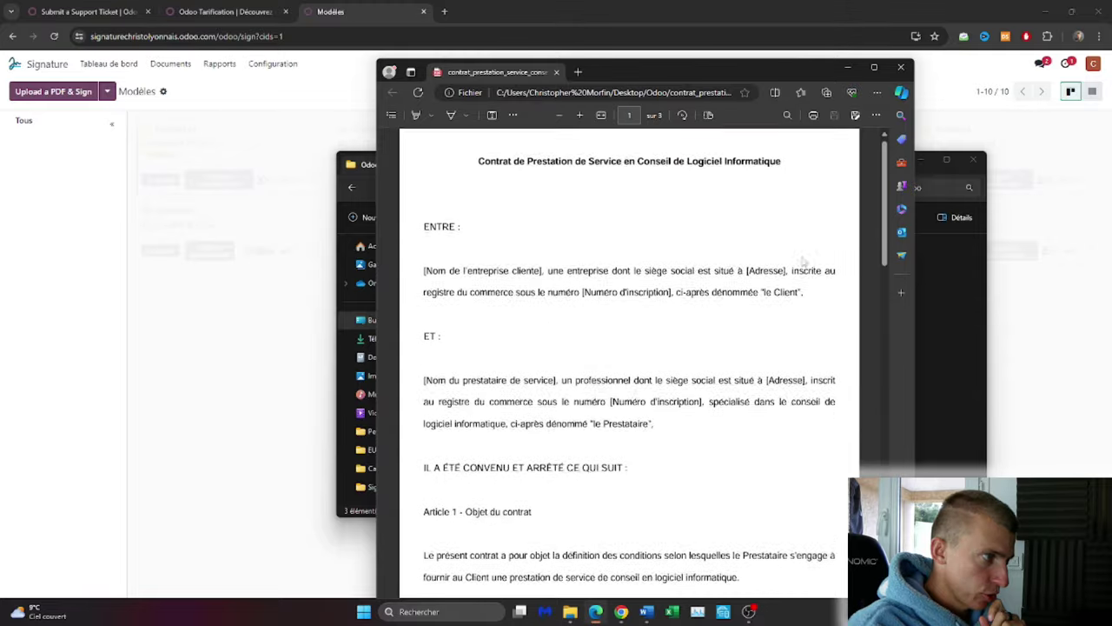
{"action": "left_click", "coordinate": [901, 68]}
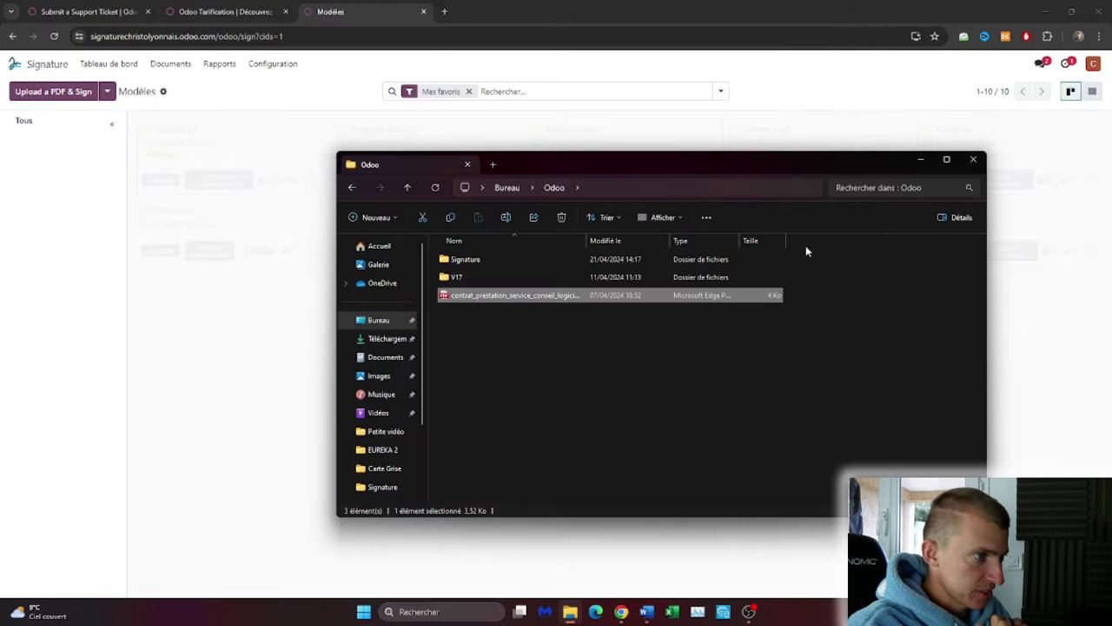
{"action": "left_click", "coordinate": [973, 159]}
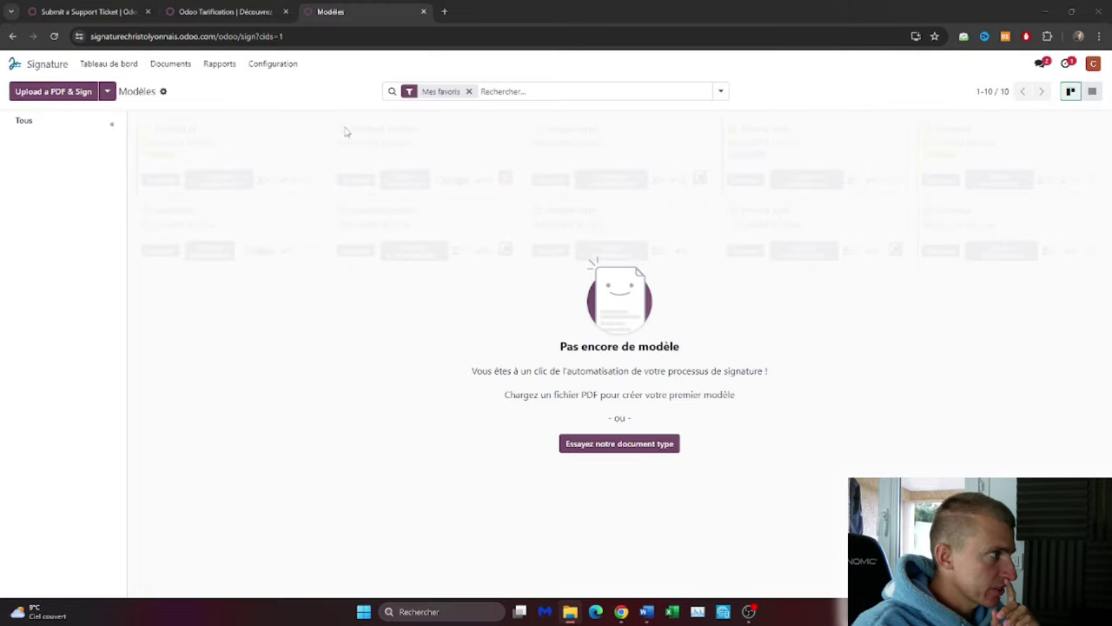
{"action": "left_click", "coordinate": [45, 96]}
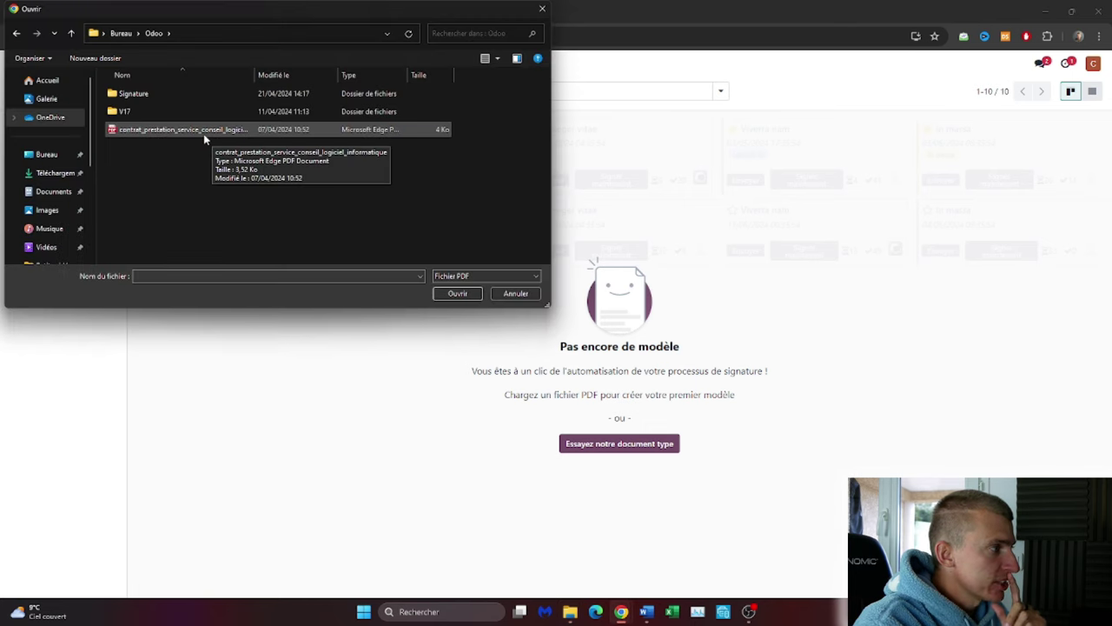
Upload contrat_prestation_service_conseil_logiciel_informatique PDF as a new template and scroll through its three pages.
{"action": "double_click", "coordinate": [205, 136]}
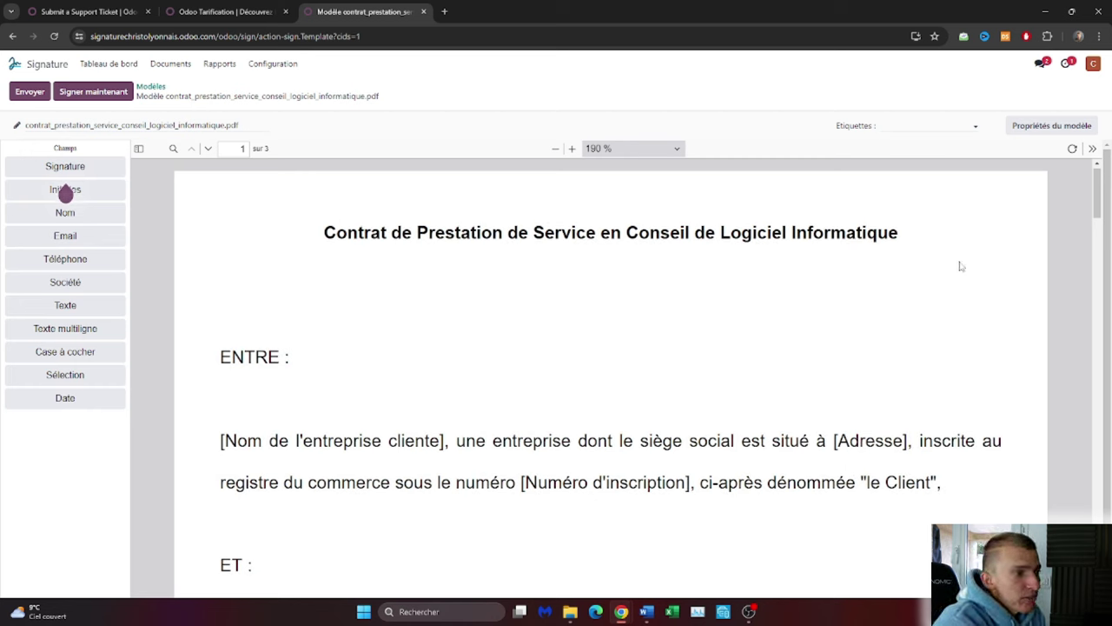
{"action": "scroll", "coordinate": [856, 290], "scroll_direction": "down", "scroll_amount": 7}
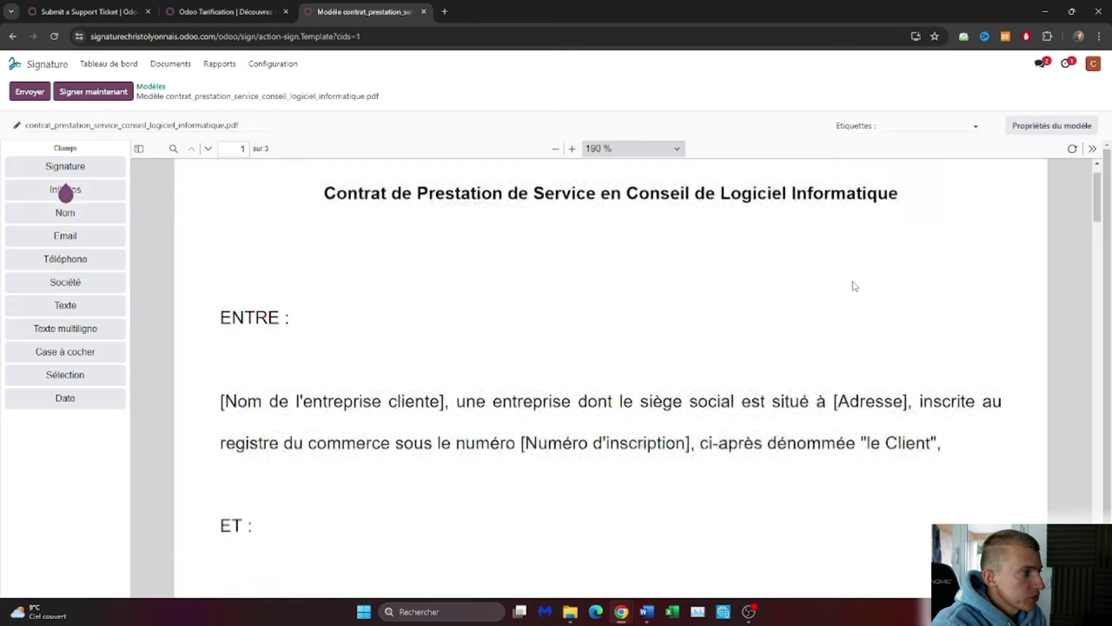
{"action": "scroll", "coordinate": [842, 279], "scroll_direction": "down", "scroll_amount": 8}
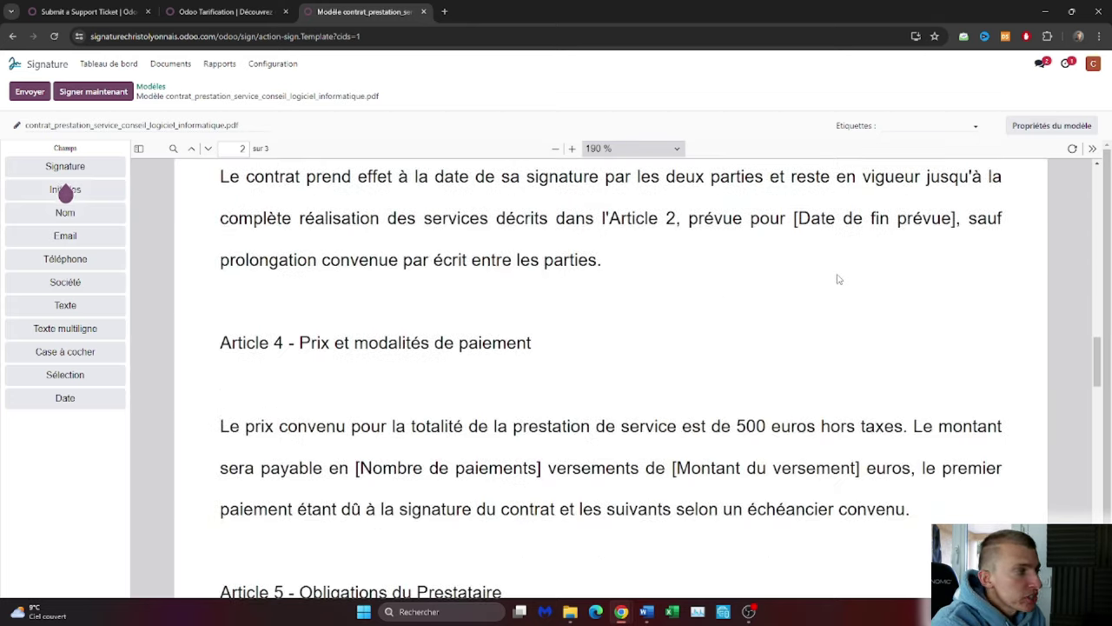
{"action": "scroll", "coordinate": [838, 279], "scroll_direction": "down", "scroll_amount": 5}
{"action": "scroll", "coordinate": [826, 279], "scroll_direction": "up", "scroll_amount": 10}
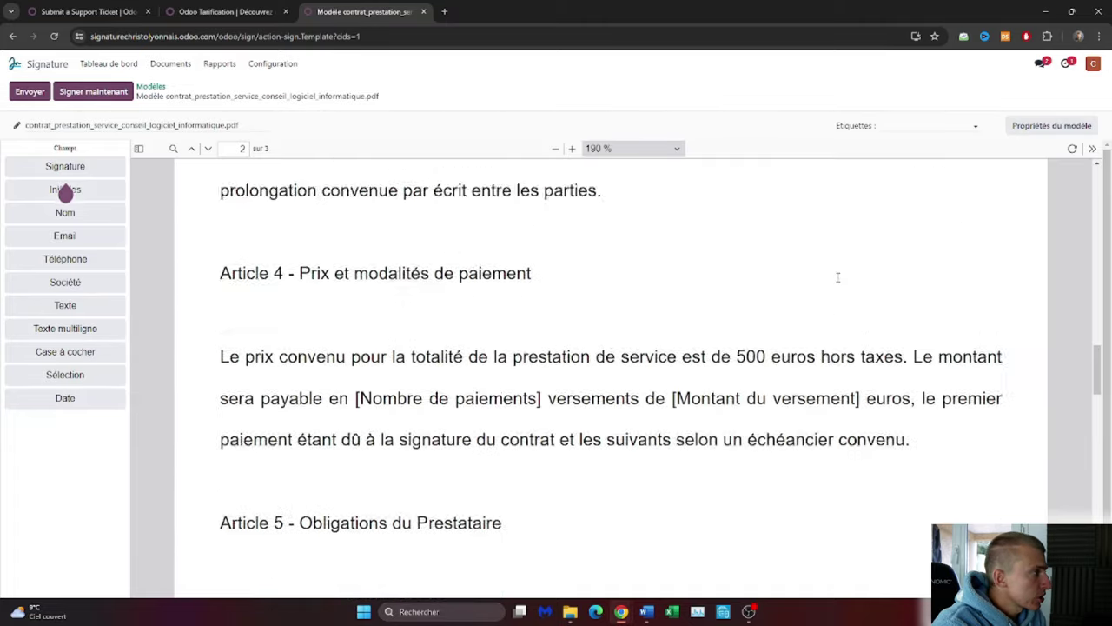
{"action": "scroll", "coordinate": [809, 280], "scroll_direction": "up", "scroll_amount": 7}
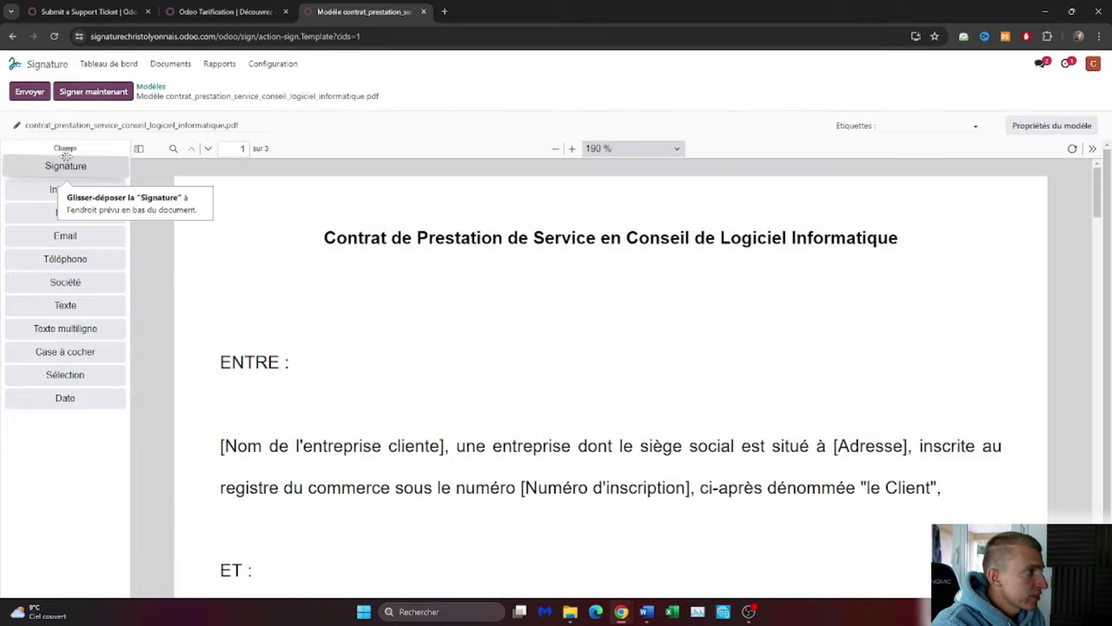
{"action": "mouse_move", "coordinate": [65, 189]}
{"action": "left_mouse_down"}
{"action": "mouse_move", "coordinate": [93, 216]}
{"action": "mouse_move", "coordinate": [93, 280]}
{"action": "mouse_move", "coordinate": [107, 308]}
{"action": "mouse_move", "coordinate": [113, 380]}
{"action": "mouse_move", "coordinate": [96, 376]}
{"action": "mouse_move", "coordinate": [99, 427]}
{"action": "mouse_move", "coordinate": [97, 398]}
{"action": "left_mouse_up"}
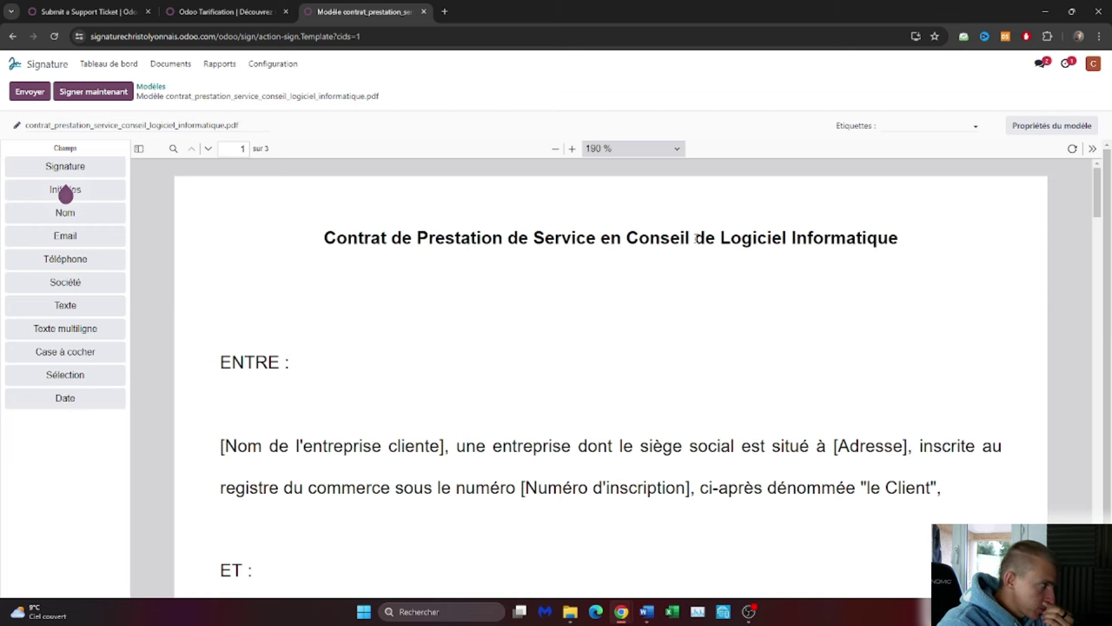
{"action": "scroll", "coordinate": [694, 263], "scroll_direction": "down", "scroll_amount": 20}
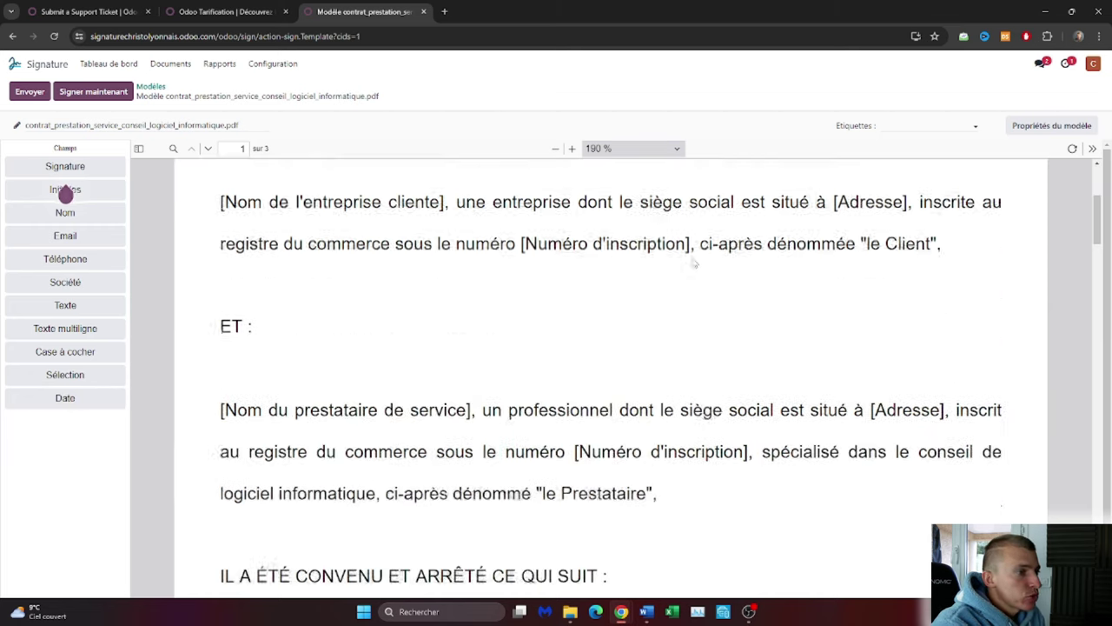
{"action": "scroll", "coordinate": [690, 257], "scroll_direction": "down", "scroll_amount": 5}
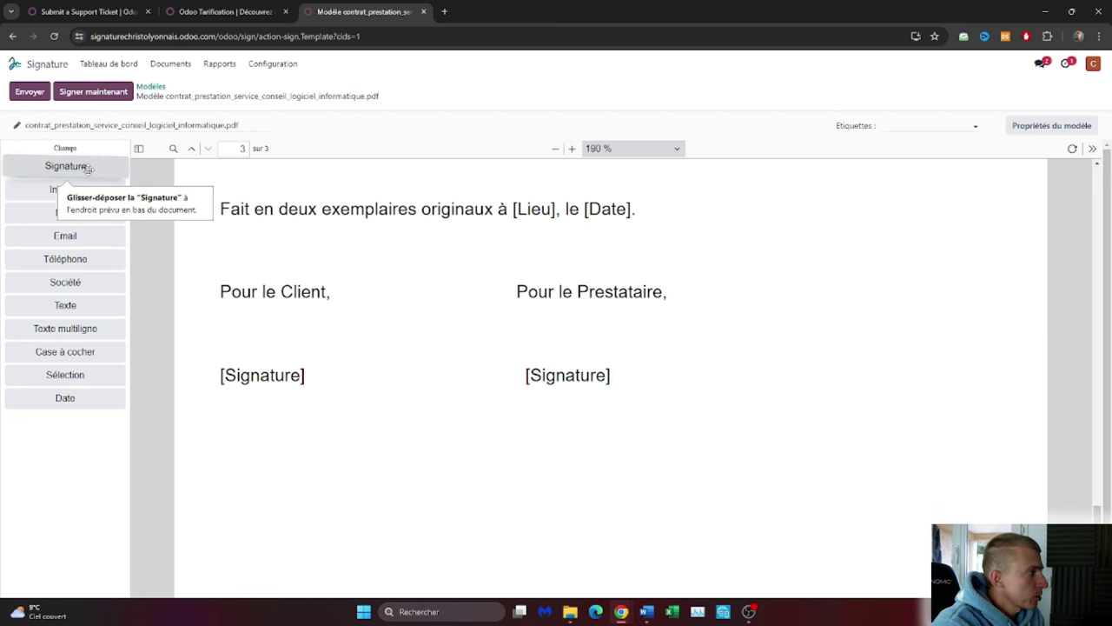
Place a required Signature field completed by Client below the left [Signature] on page 3.
{"action": "mouse_move", "coordinate": [87, 168]}
{"action": "left_mouse_down"}
{"action": "mouse_move", "coordinate": [310, 218]}
{"action": "mouse_move", "coordinate": [323, 451]}
{"action": "mouse_move", "coordinate": [265, 557]}
{"action": "mouse_move", "coordinate": [261, 460]}
{"action": "mouse_move", "coordinate": [217, 421]}
{"action": "left_mouse_up"}
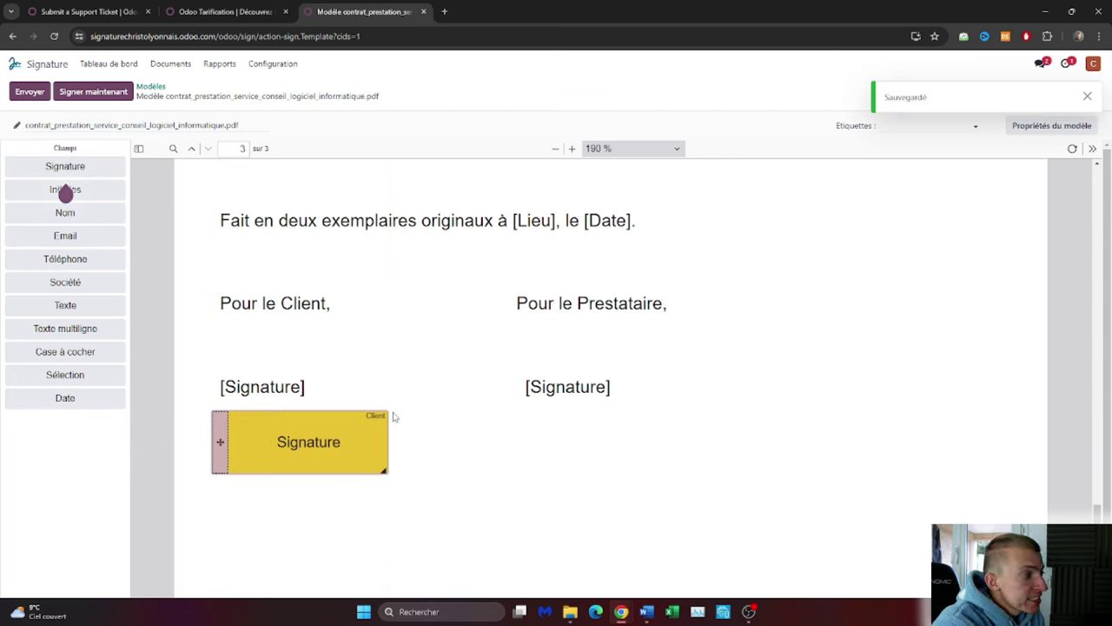
{"action": "double_click", "coordinate": [297, 302]}
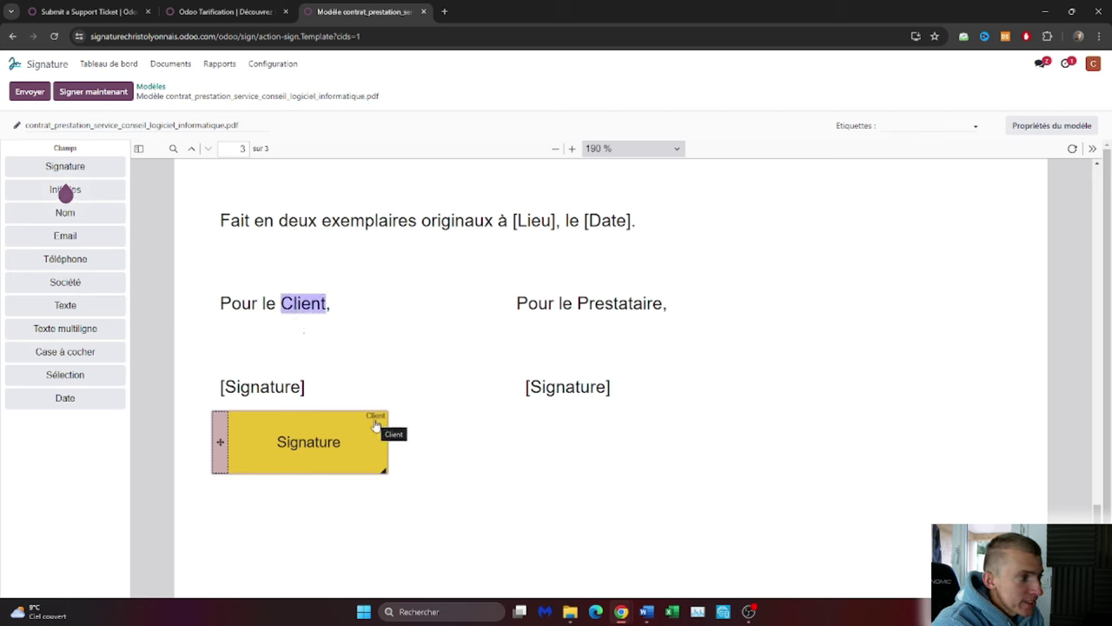
{"action": "left_click", "coordinate": [364, 434]}
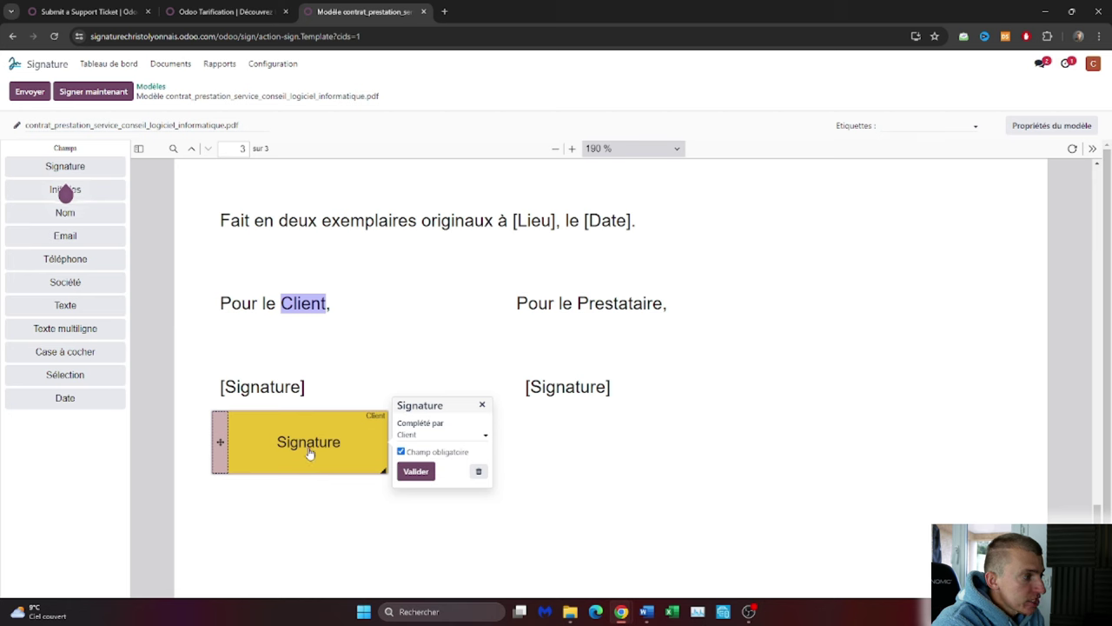
{"action": "left_click", "coordinate": [426, 433]}
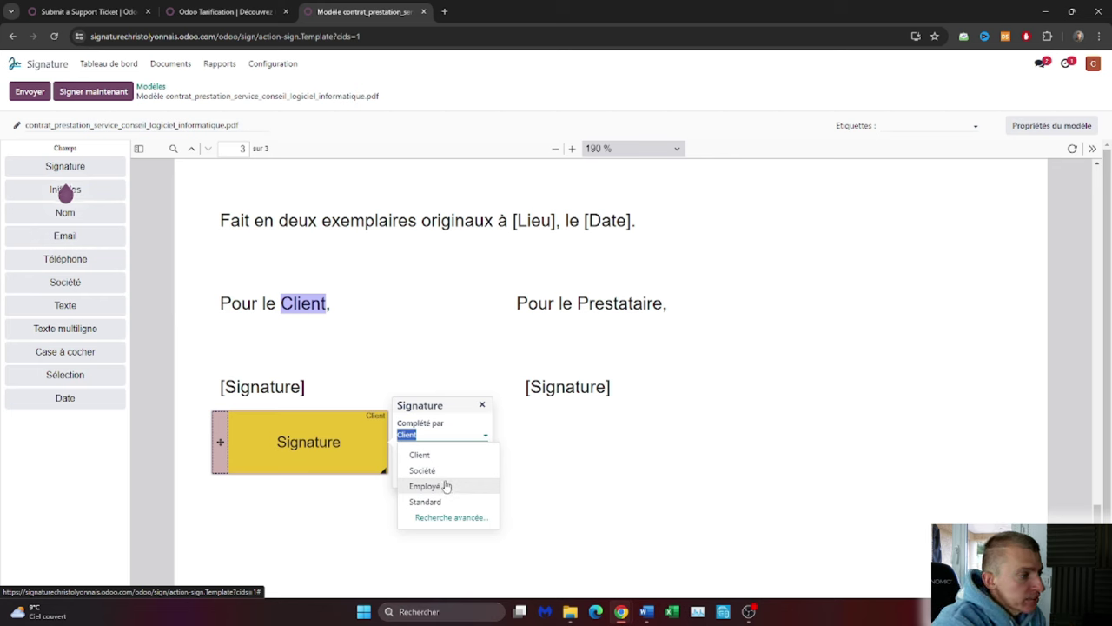
{"action": "left_click", "coordinate": [456, 409]}
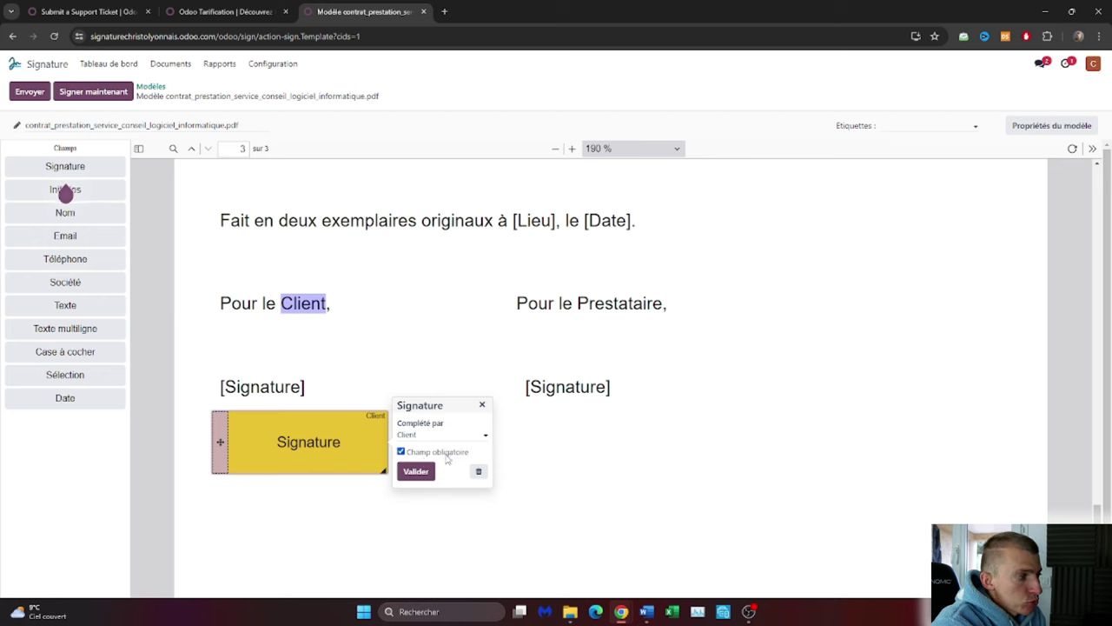
{"action": "left_click", "coordinate": [421, 472]}
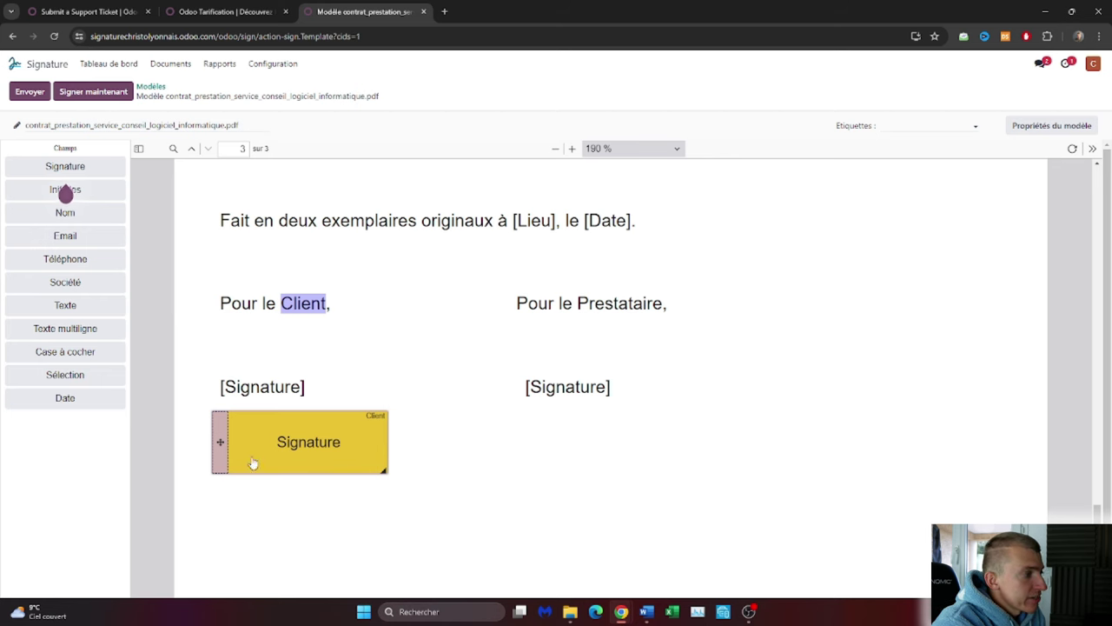
{"action": "mouse_move", "coordinate": [219, 441]}
{"action": "left_mouse_down"}
{"action": "mouse_move", "coordinate": [251, 464]}
{"action": "mouse_move", "coordinate": [757, 336]}
{"action": "mouse_move", "coordinate": [759, 346]}
{"action": "mouse_move", "coordinate": [763, 248]}
{"action": "mouse_move", "coordinate": [616, 255]}
{"action": "left_mouse_up"}
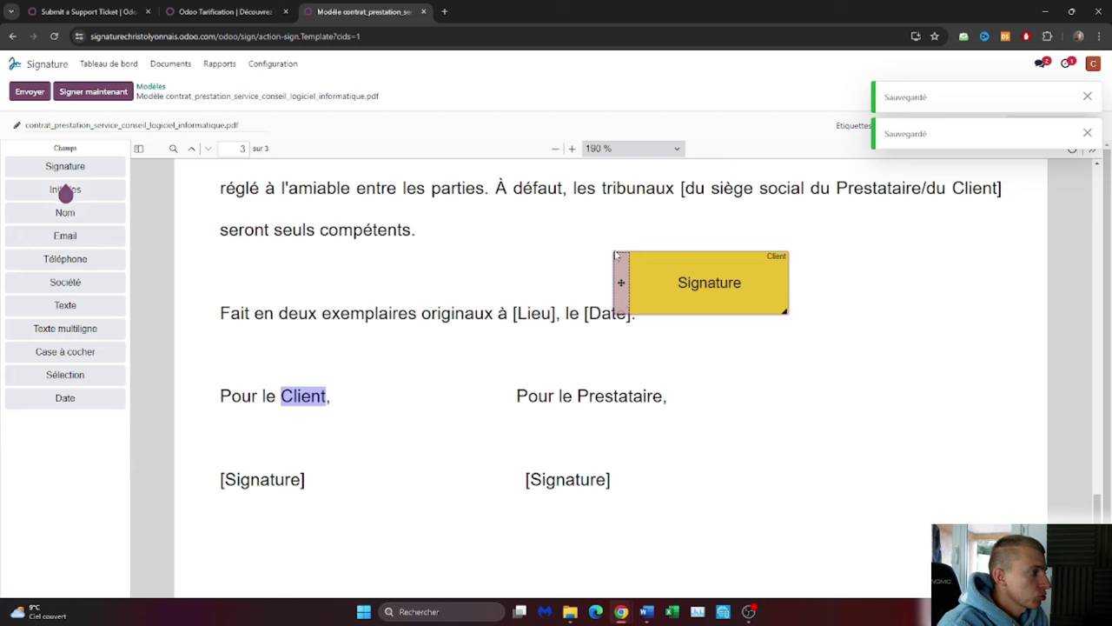
Add a second Signature field under the Prestataire's [Signature], assigned to Société.
{"action": "mouse_move", "coordinate": [623, 264]}
{"action": "left_mouse_down"}
{"action": "mouse_move", "coordinate": [278, 514]}
{"action": "mouse_move", "coordinate": [226, 421]}
{"action": "mouse_move", "coordinate": [203, 411]}
{"action": "left_mouse_up"}
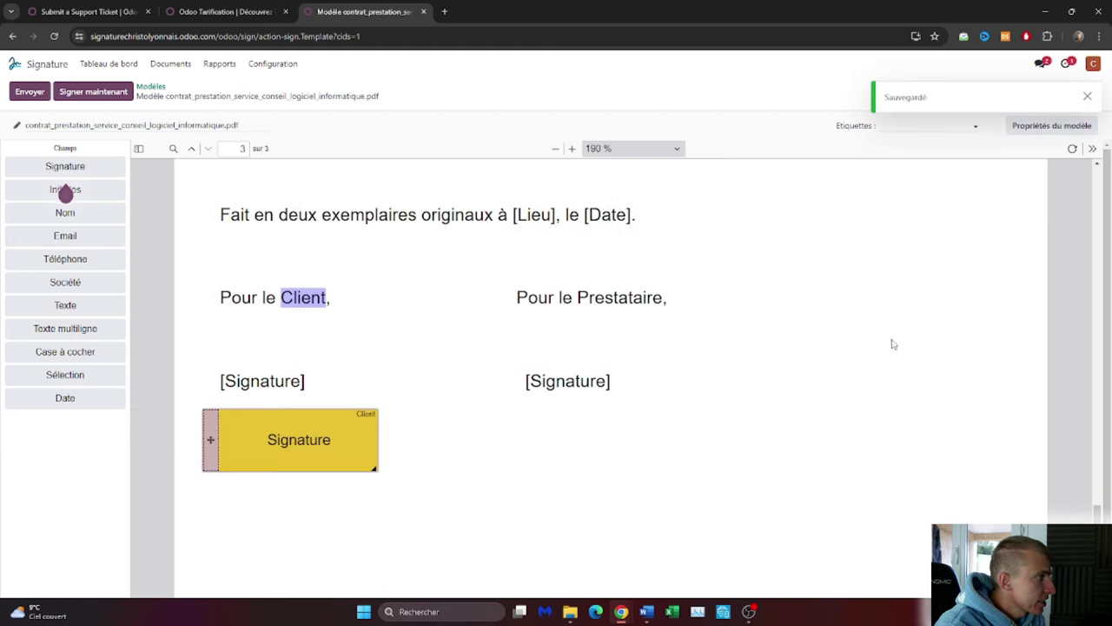
{"action": "mouse_move", "coordinate": [65, 166]}
{"action": "left_mouse_down"}
{"action": "mouse_move", "coordinate": [502, 380]}
{"action": "mouse_move", "coordinate": [526, 443]}
{"action": "mouse_move", "coordinate": [504, 432]}
{"action": "left_mouse_up"}
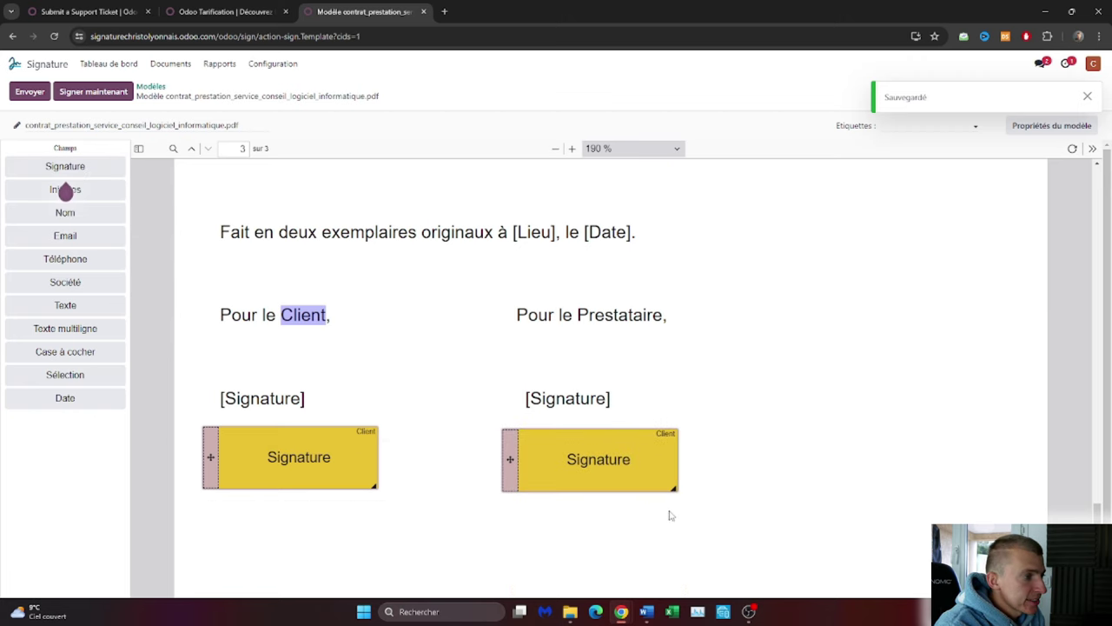
{"action": "left_click", "coordinate": [668, 438]}
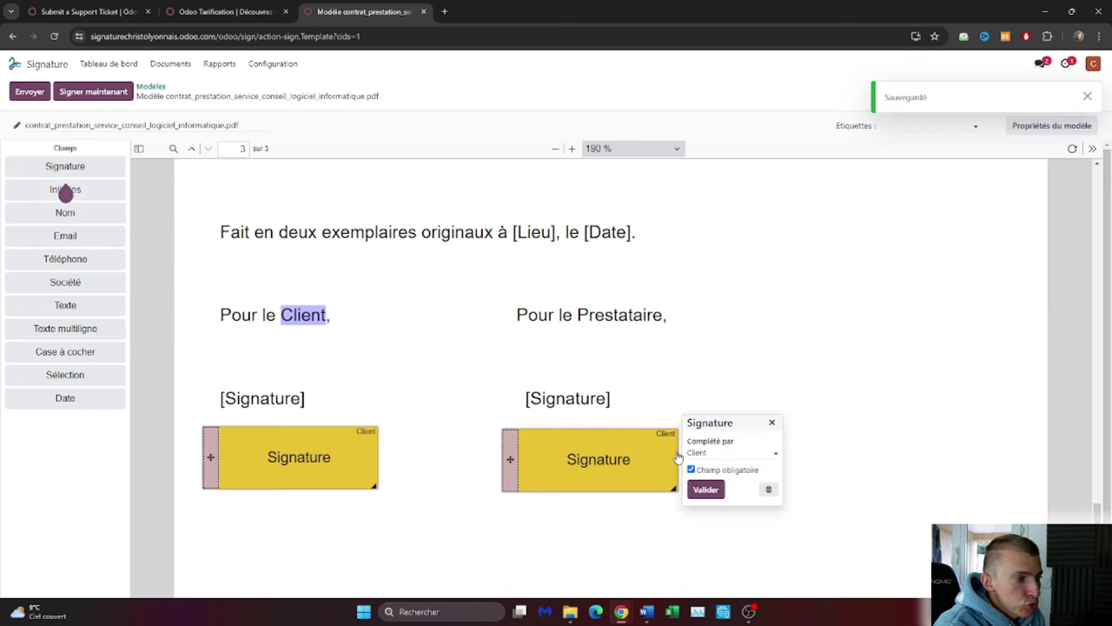
{"action": "left_click", "coordinate": [753, 452]}
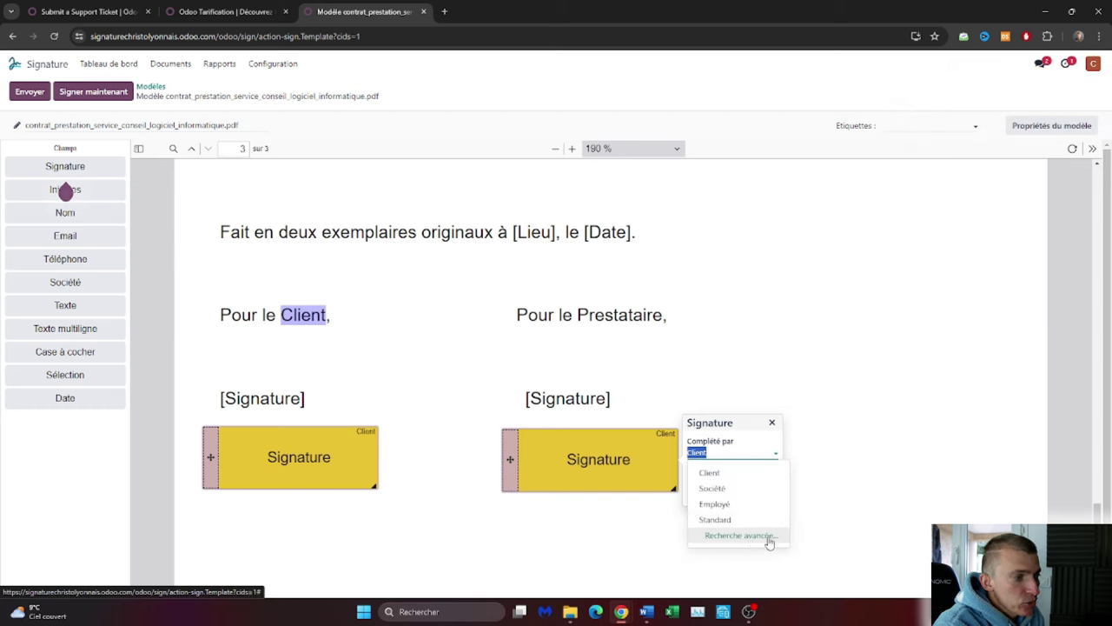
{"action": "left_click", "coordinate": [746, 493]}
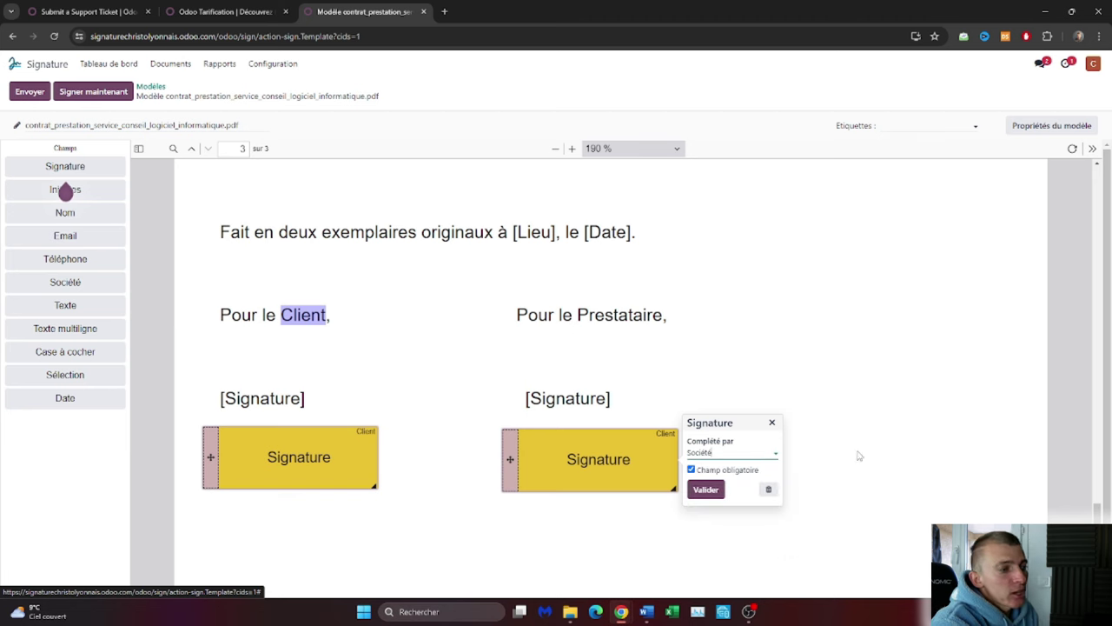
{"action": "left_click", "coordinate": [703, 487]}
{"action": "left_click", "coordinate": [768, 428]}
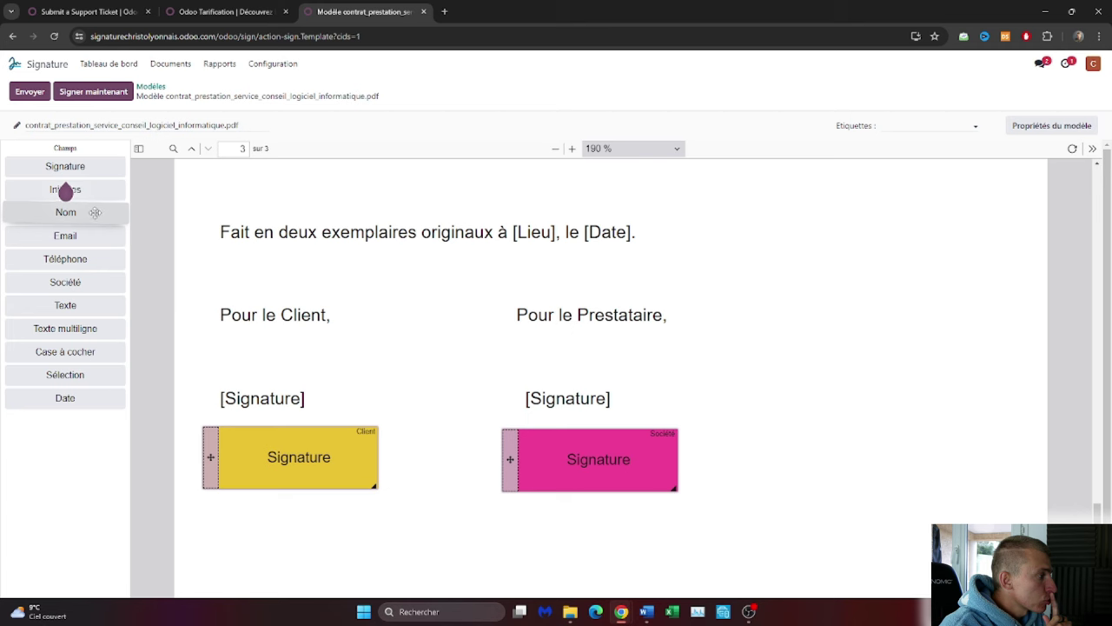
Add Nom fields under both parties, assigning the one under Pour le Client to Client.
{"action": "left_click_drag", "start_coordinate": [104, 214], "coordinate": [537, 378]}
{"action": "left_click_drag", "start_coordinate": [78, 214], "coordinate": [225, 379]}
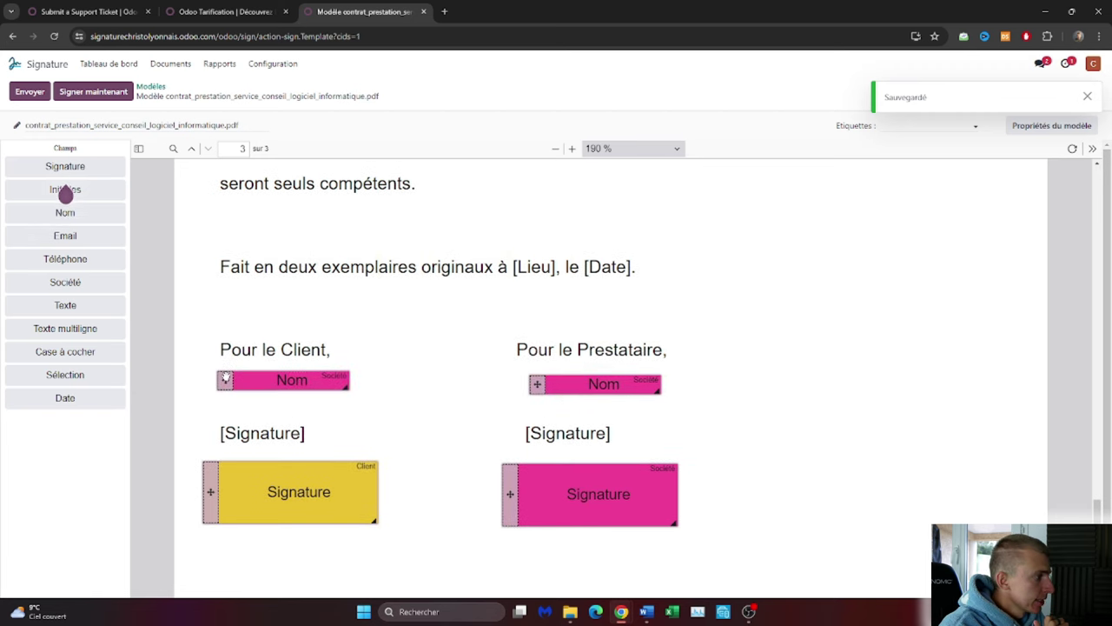
{"action": "left_click", "coordinate": [299, 383]}
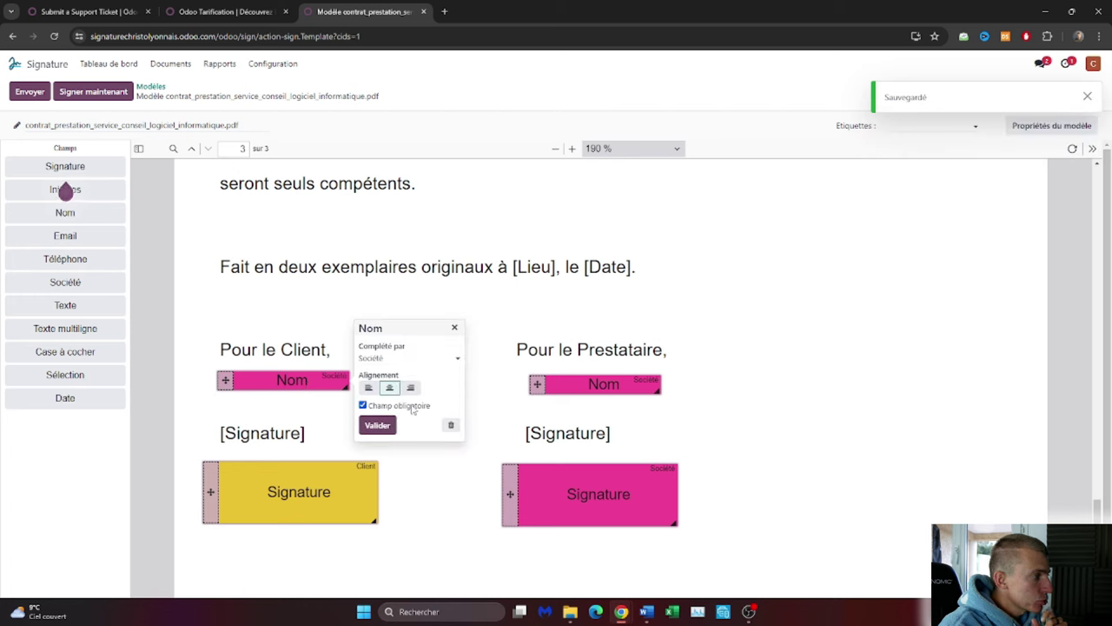
{"action": "left_click", "coordinate": [429, 362]}
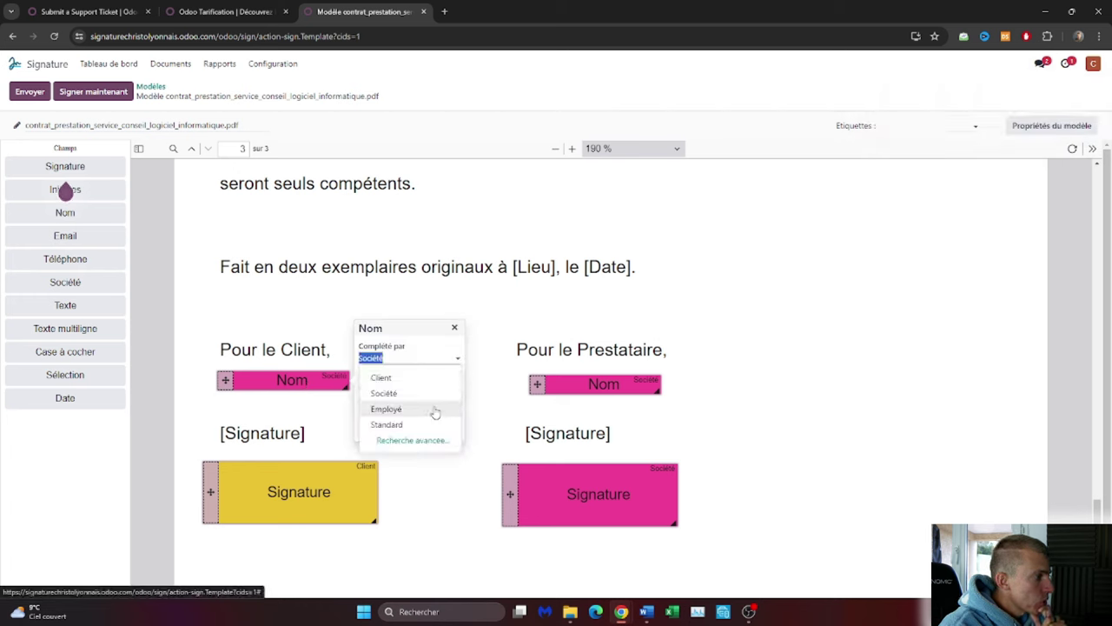
{"action": "left_click", "coordinate": [427, 379]}
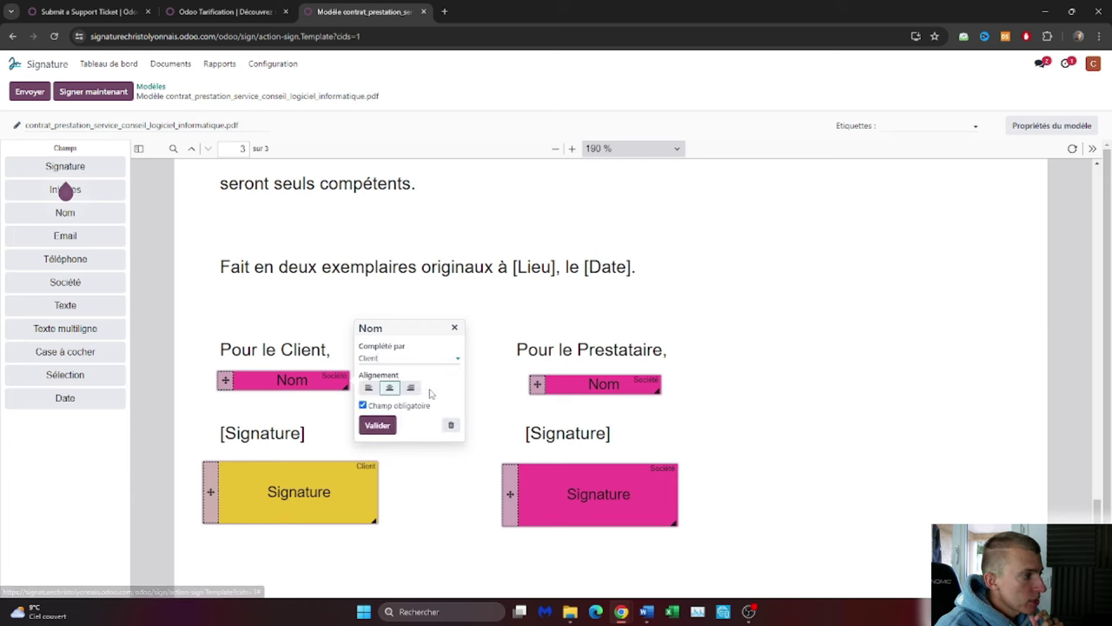
{"action": "left_click", "coordinate": [378, 425]}
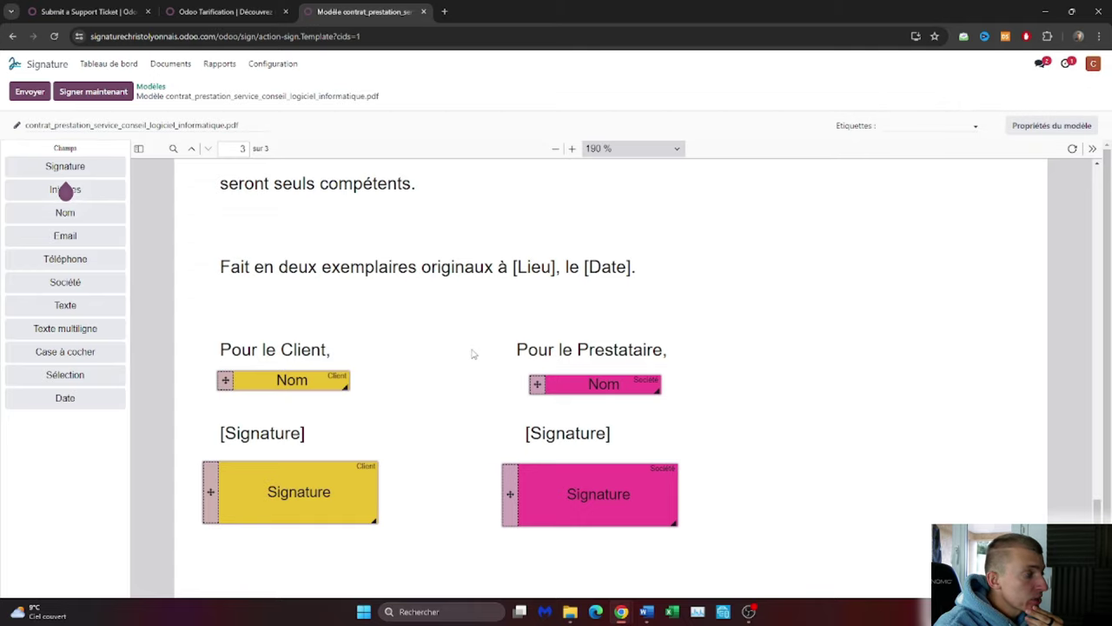
{"action": "scroll", "coordinate": [841, 293], "scroll_direction": "up", "scroll_amount": 20}
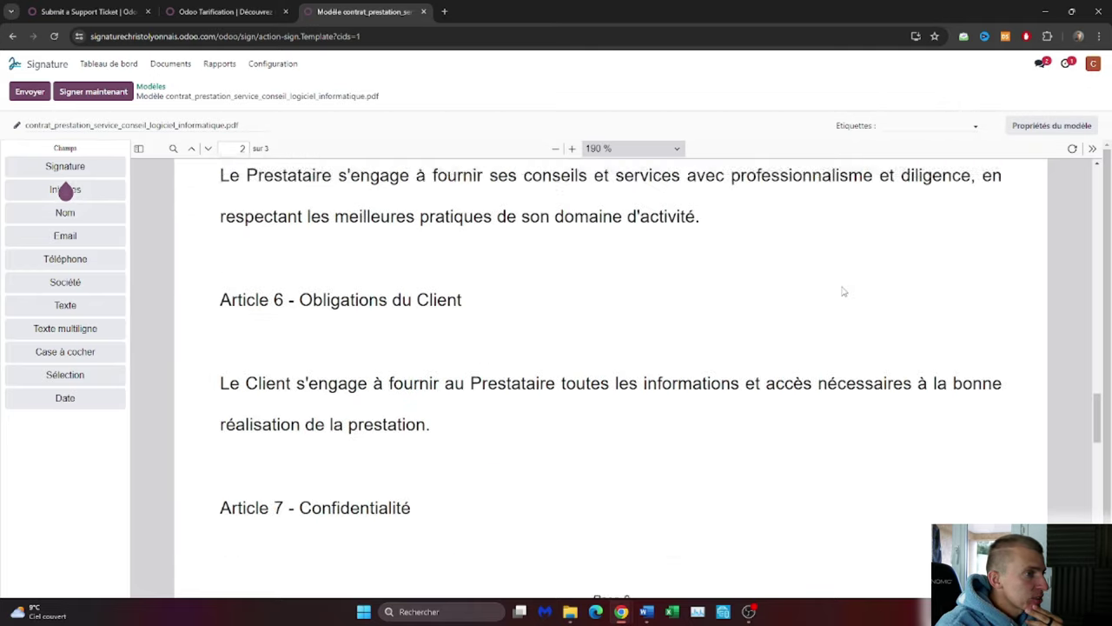
Move the yellow Client and pink Société signature boxes lower on page 3.
{"action": "scroll", "coordinate": [842, 293], "scroll_direction": "up", "scroll_amount": 5}
{"action": "scroll", "coordinate": [841, 293], "scroll_direction": "down", "scroll_amount": 20}
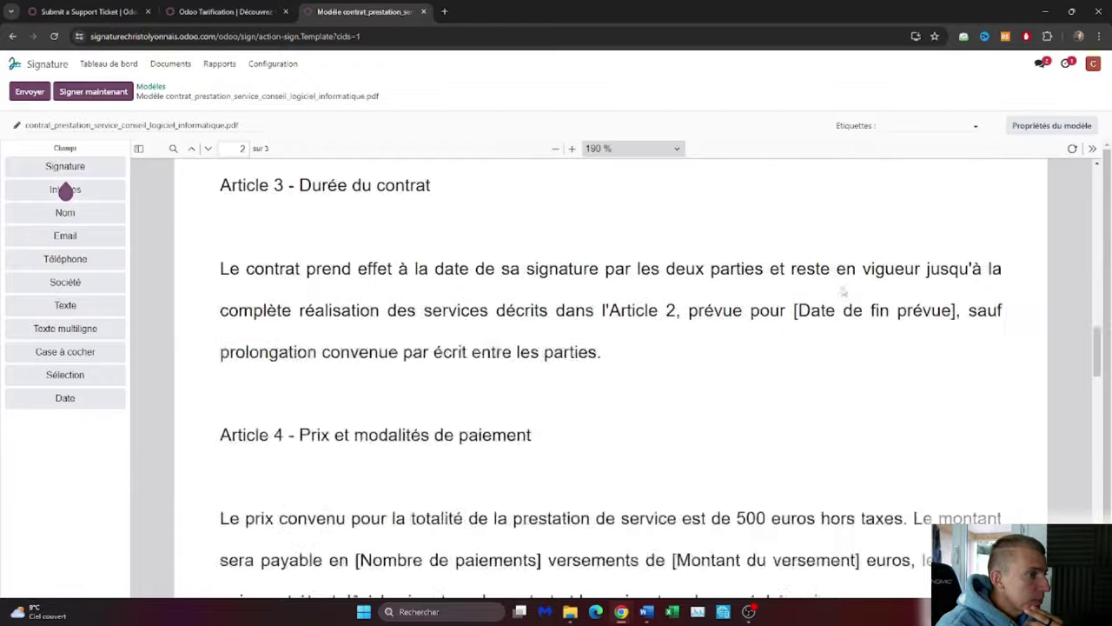
{"action": "scroll", "coordinate": [841, 293], "scroll_direction": "down", "scroll_amount": 3}
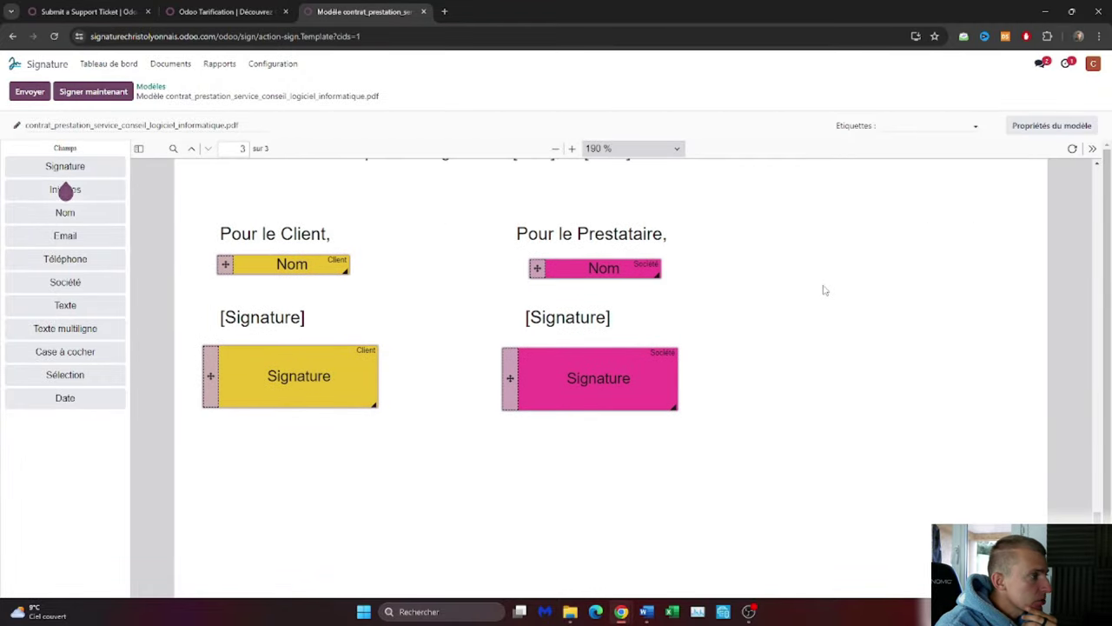
{"action": "scroll", "coordinate": [825, 291], "scroll_direction": "up", "scroll_amount": 2}
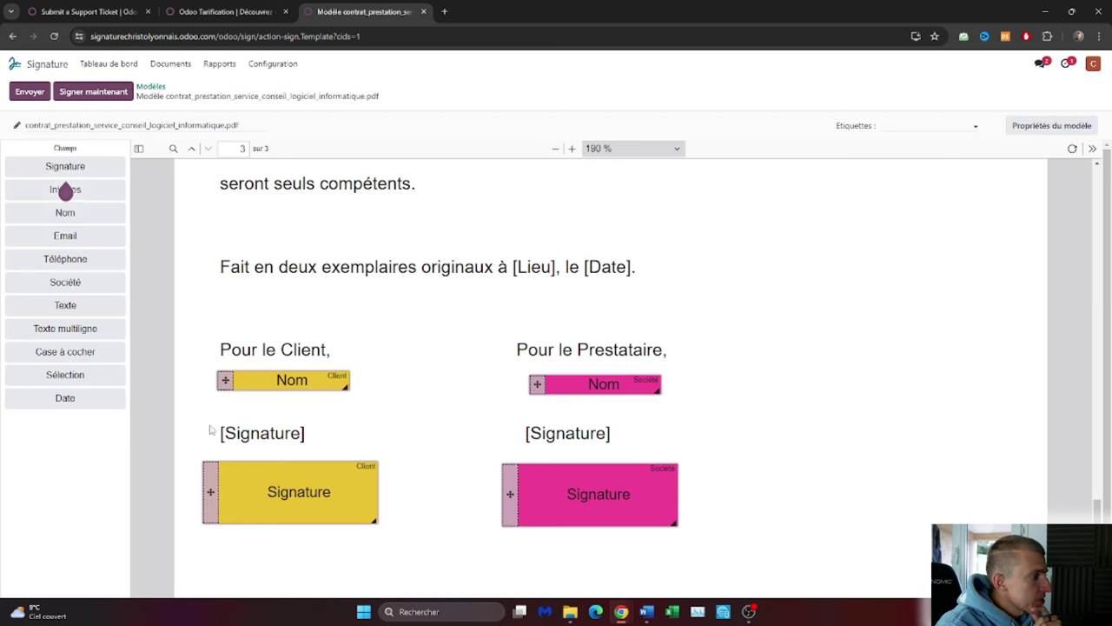
{"action": "scroll", "coordinate": [425, 454], "scroll_direction": "down", "scroll_amount": 3}
{"action": "left_click_drag", "start_coordinate": [212, 255], "coordinate": [212, 336]}
{"action": "left_click_drag", "start_coordinate": [509, 245], "coordinate": [513, 311]}
Place Date fields under both [Signature] labels, assigning the Prestataire's one to Société.
{"action": "mouse_move", "coordinate": [65, 398]}
{"action": "left_mouse_down"}
{"action": "mouse_move", "coordinate": [324, 252]}
{"action": "mouse_move", "coordinate": [249, 314]}
{"action": "mouse_move", "coordinate": [226, 298]}
{"action": "left_mouse_up"}
{"action": "scroll", "coordinate": [250, 314], "scroll_direction": "up", "scroll_amount": 1}
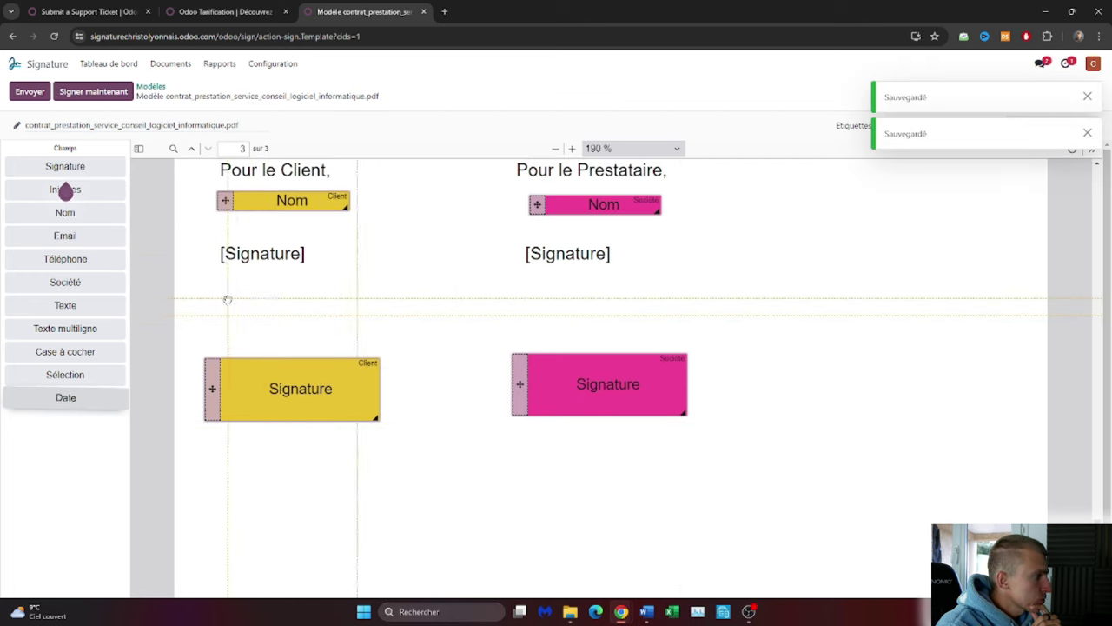
{"action": "mouse_move", "coordinate": [79, 407]}
{"action": "left_mouse_down"}
{"action": "mouse_move", "coordinate": [692, 301]}
{"action": "mouse_move", "coordinate": [643, 294]}
{"action": "mouse_move", "coordinate": [662, 297]}
{"action": "left_mouse_up"}
{"action": "left_click", "coordinate": [662, 297]}
{"action": "left_click", "coordinate": [758, 270]}
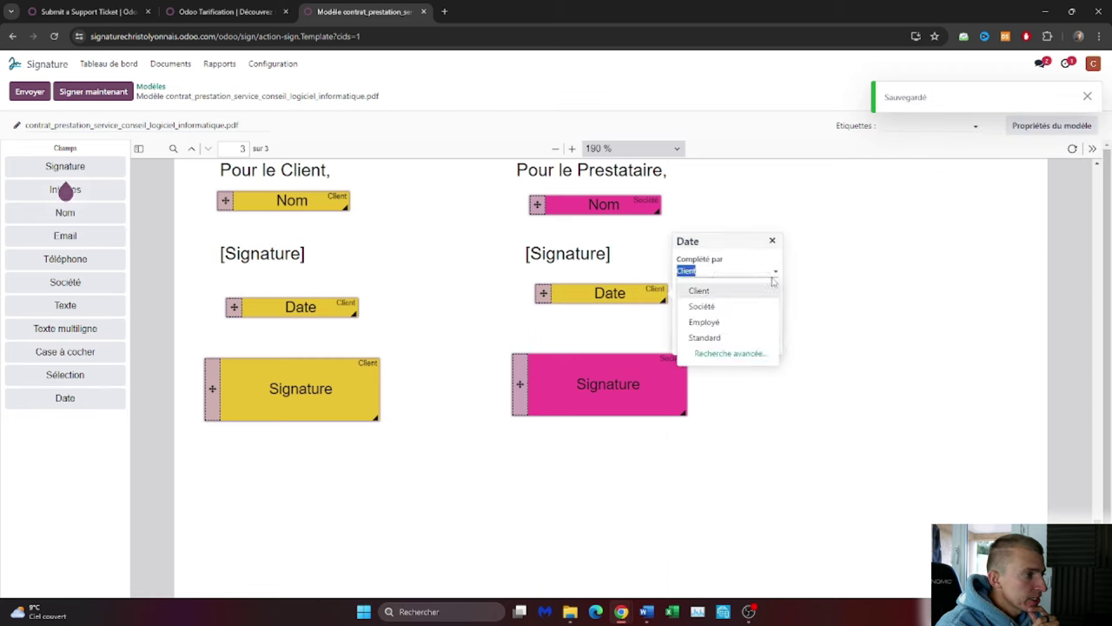
{"action": "left_click", "coordinate": [695, 305]}
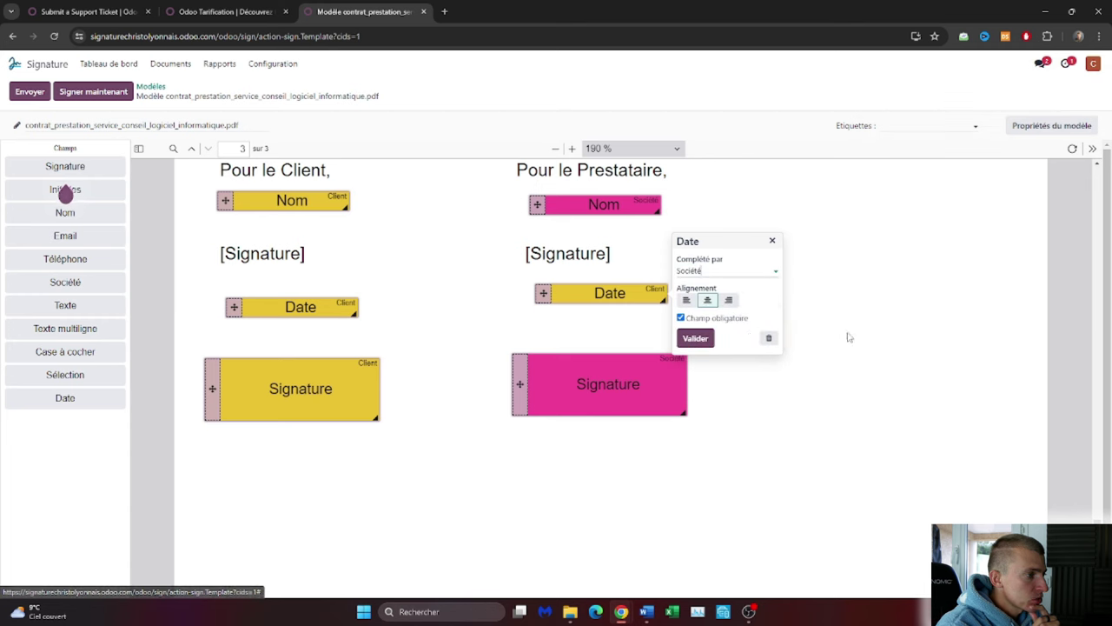
{"action": "left_click", "coordinate": [699, 340]}
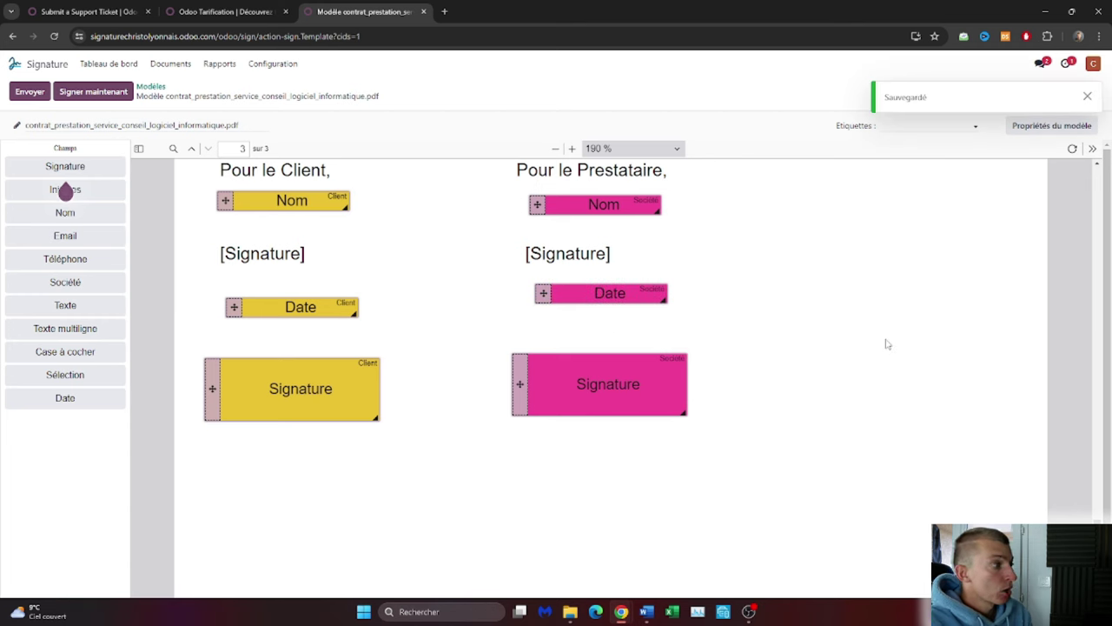
{"action": "scroll", "coordinate": [757, 331], "scroll_direction": "up", "scroll_amount": 15}
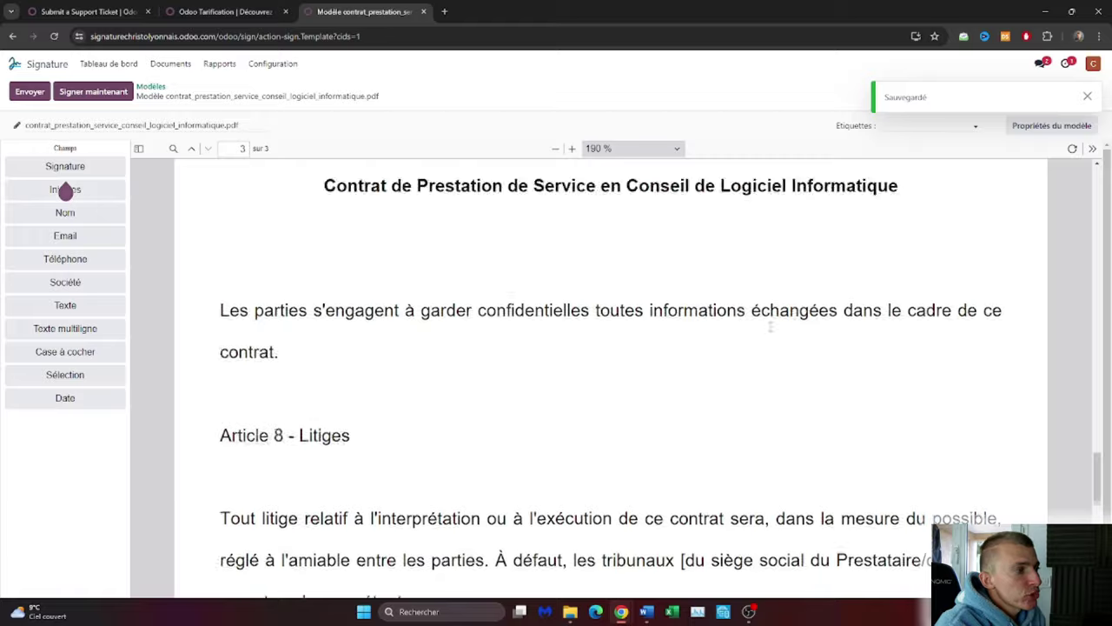
{"action": "scroll", "coordinate": [787, 333], "scroll_direction": "down", "scroll_amount": 13}
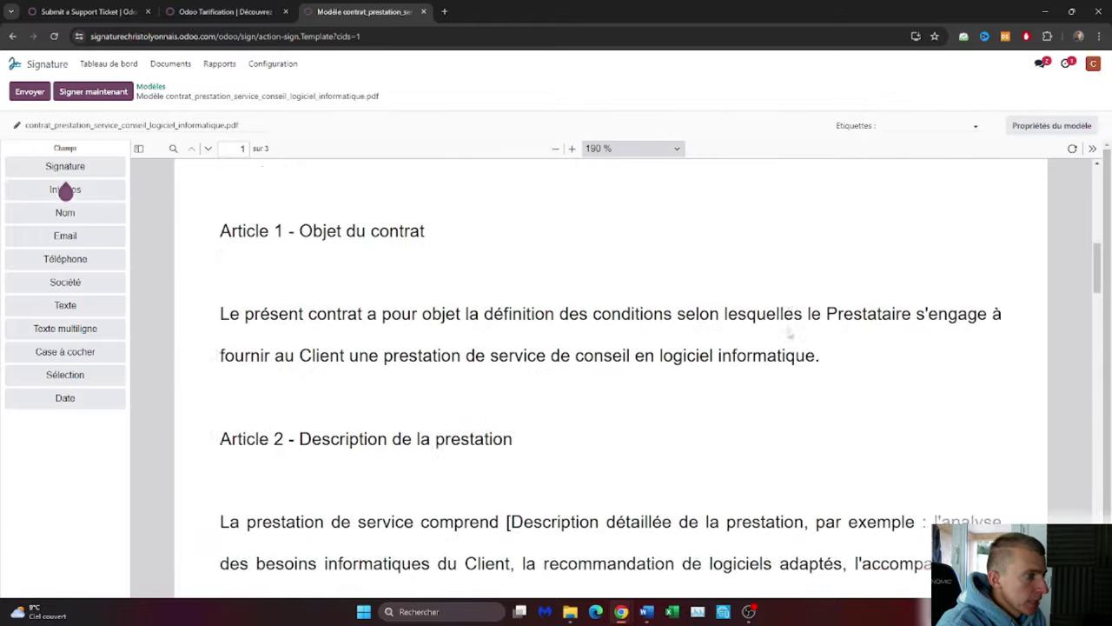
{"action": "scroll", "coordinate": [792, 323], "scroll_direction": "down", "scroll_amount": 5}
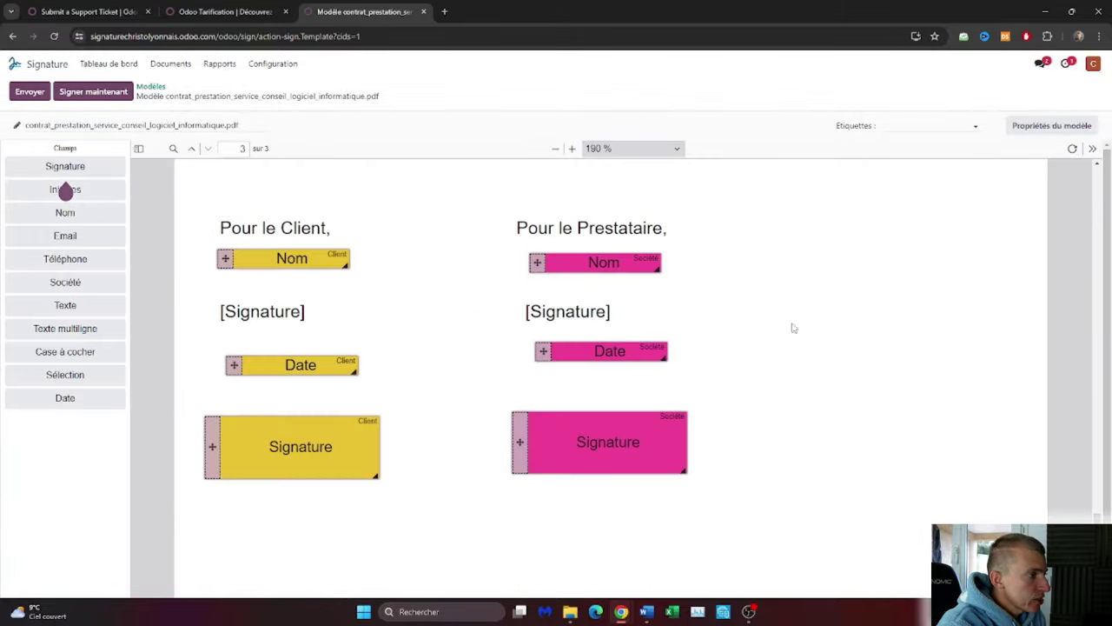
Create a new contact as the request's Client signer and open its contact record.
{"action": "scroll", "coordinate": [566, 334], "scroll_direction": "up", "scroll_amount": 1}
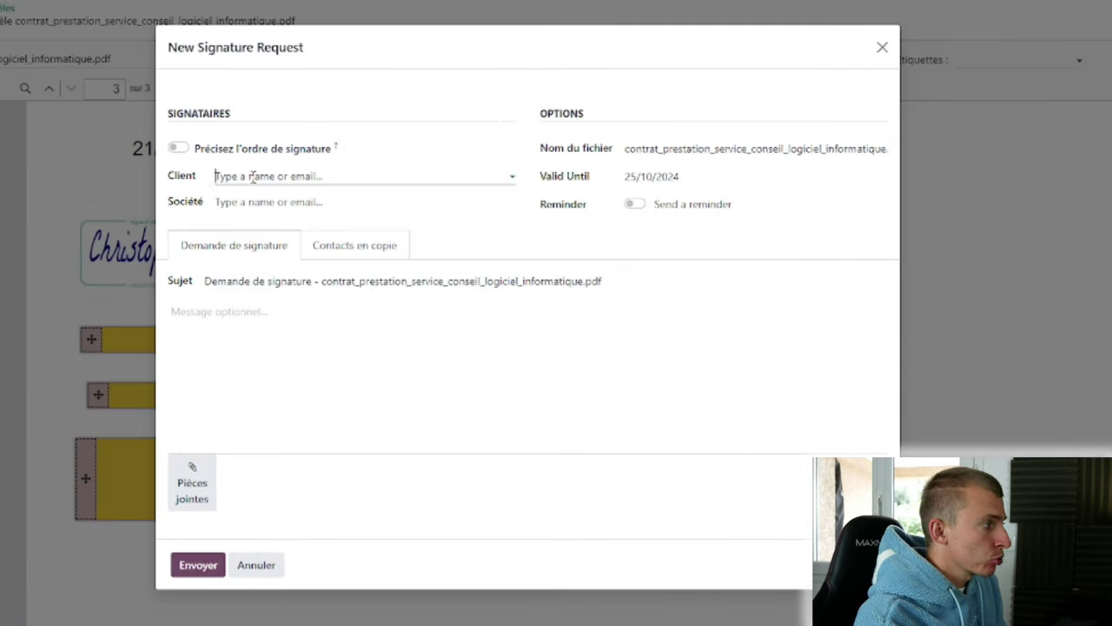
{"action": "left_click", "coordinate": [251, 176]}
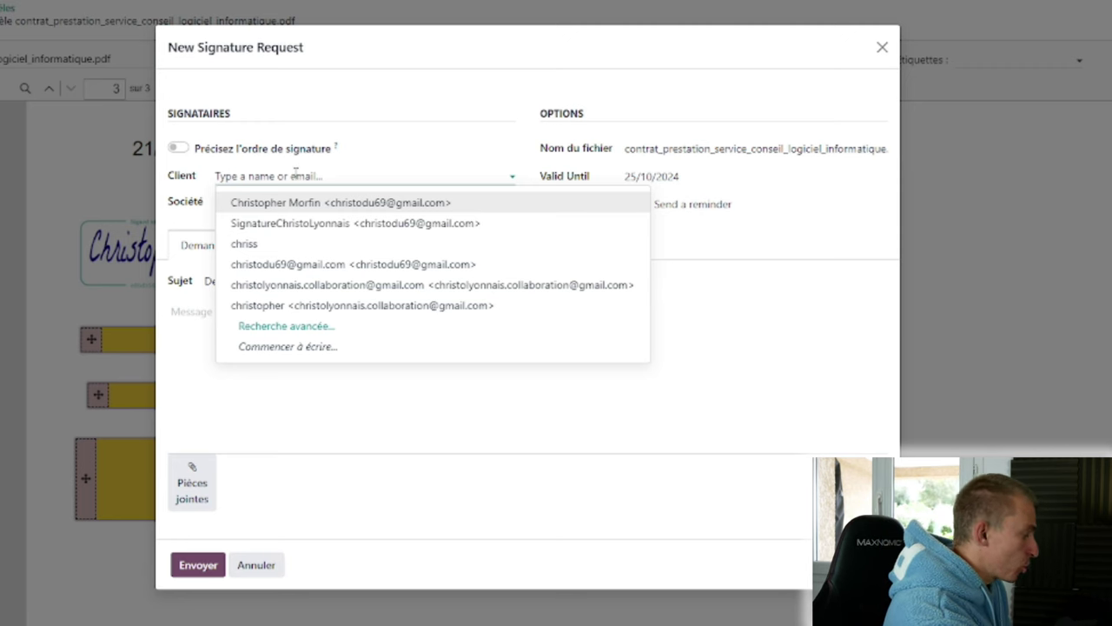
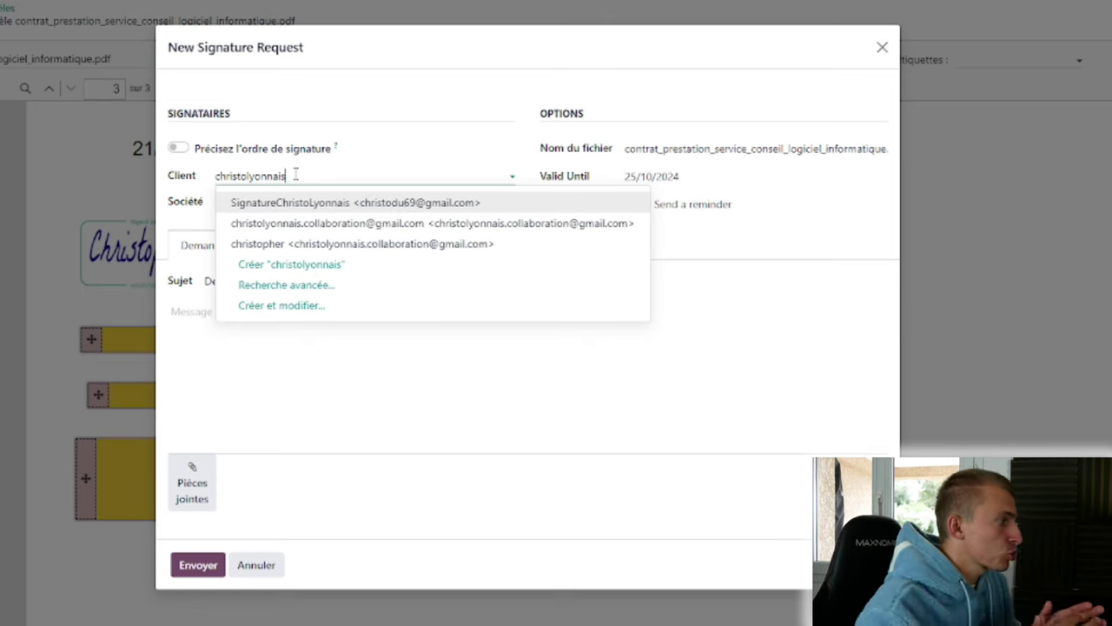
{"action": "left_click", "coordinate": [303, 271]}
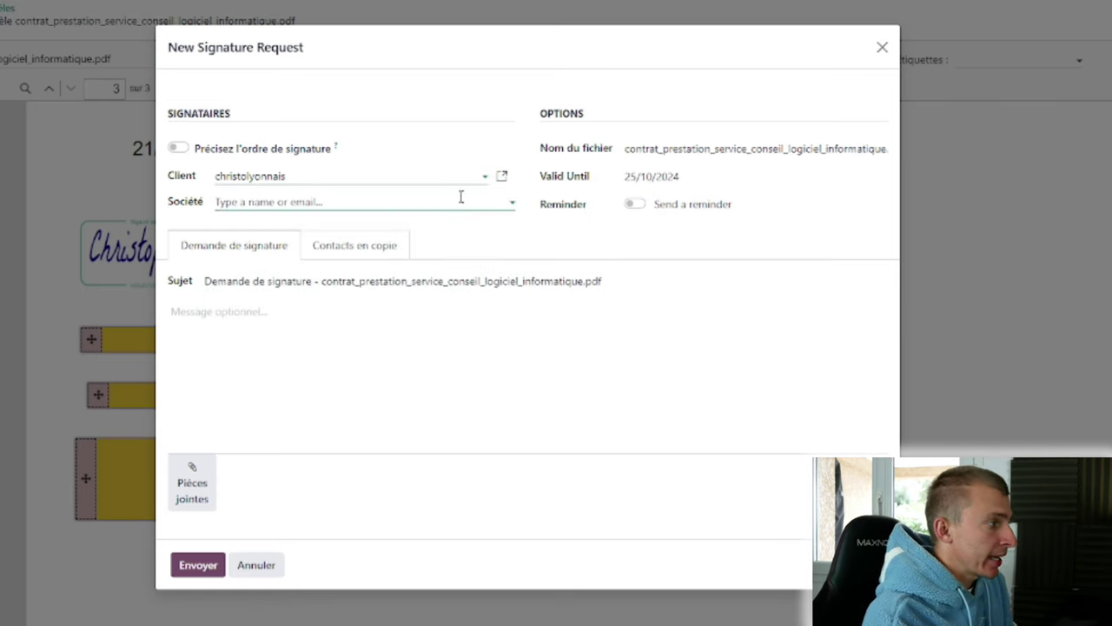
{"action": "left_click", "coordinate": [503, 178]}
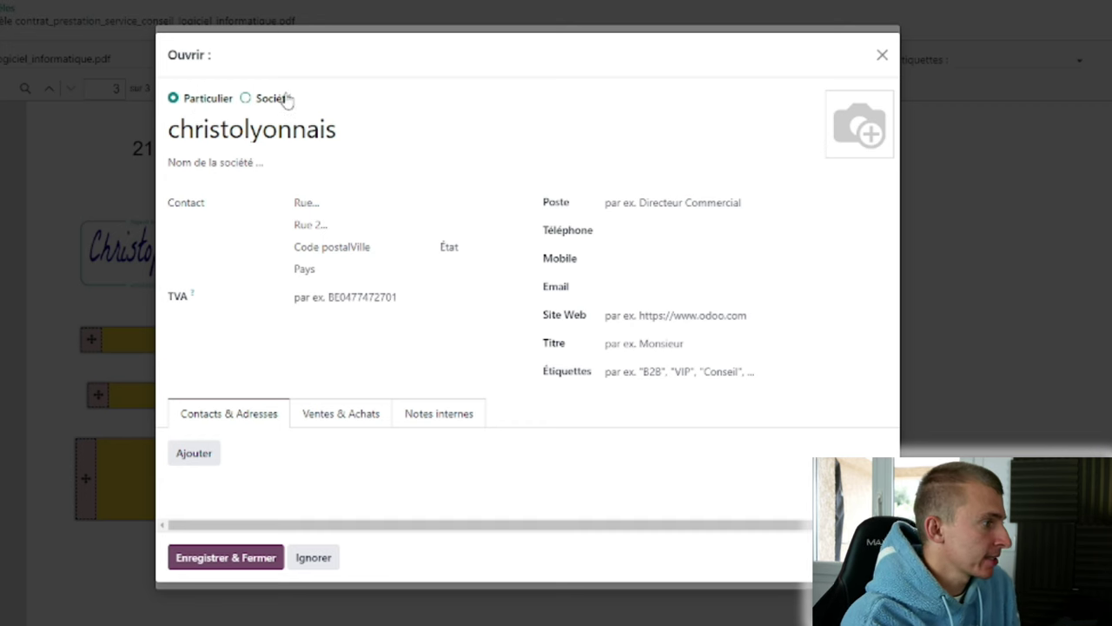
Enter the contact's e-mail address and save the contact back to the request.
{"action": "mouse_move", "coordinate": [872, 129]}
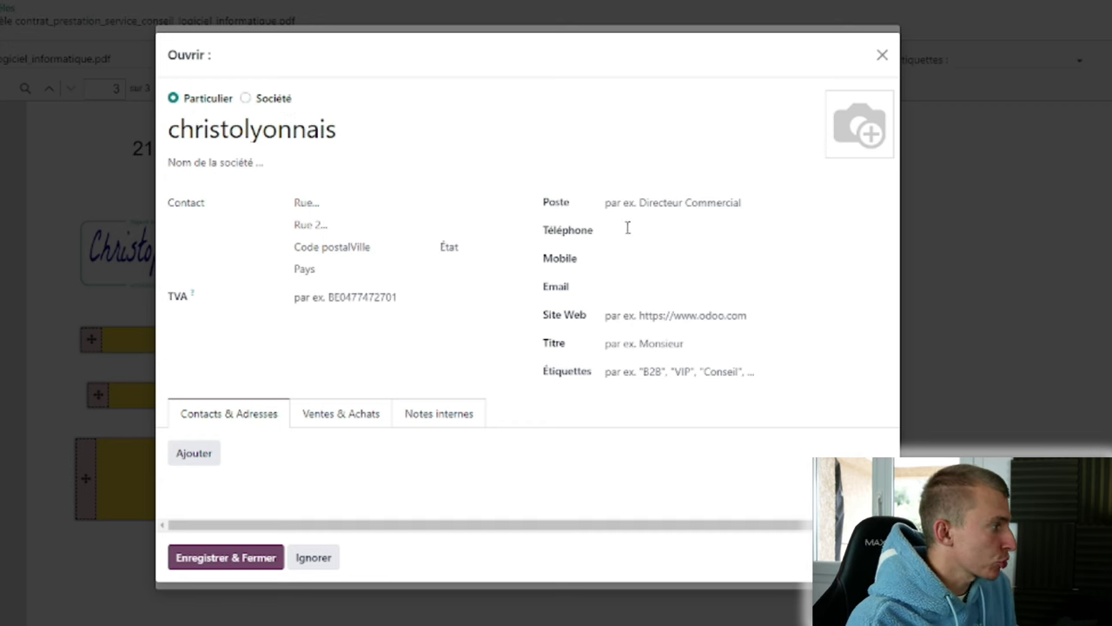
{"action": "left_click", "coordinate": [619, 289]}
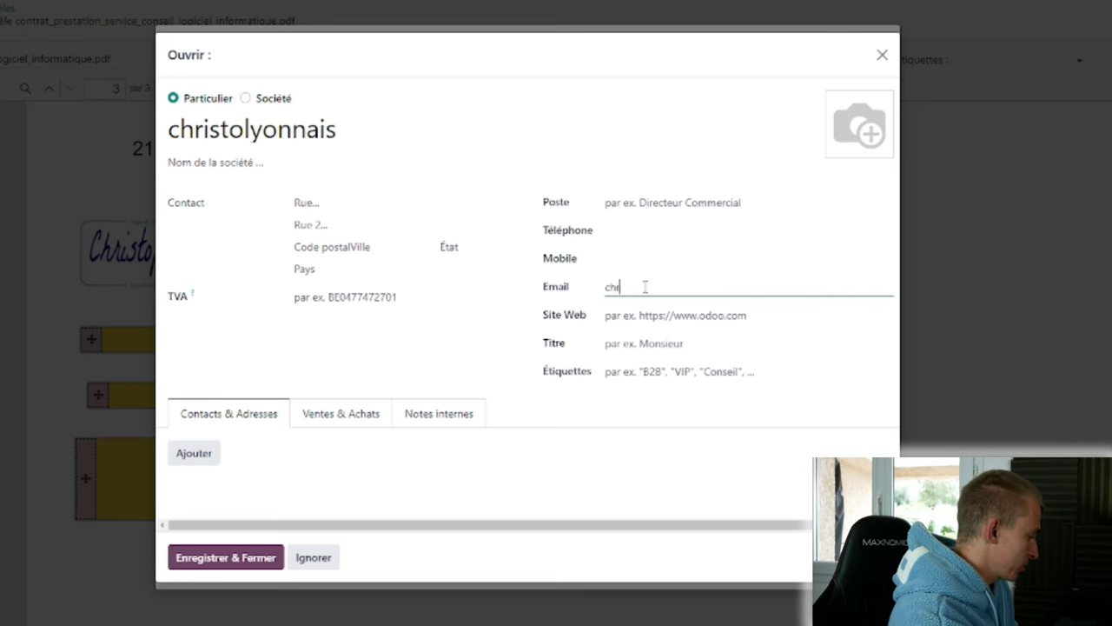
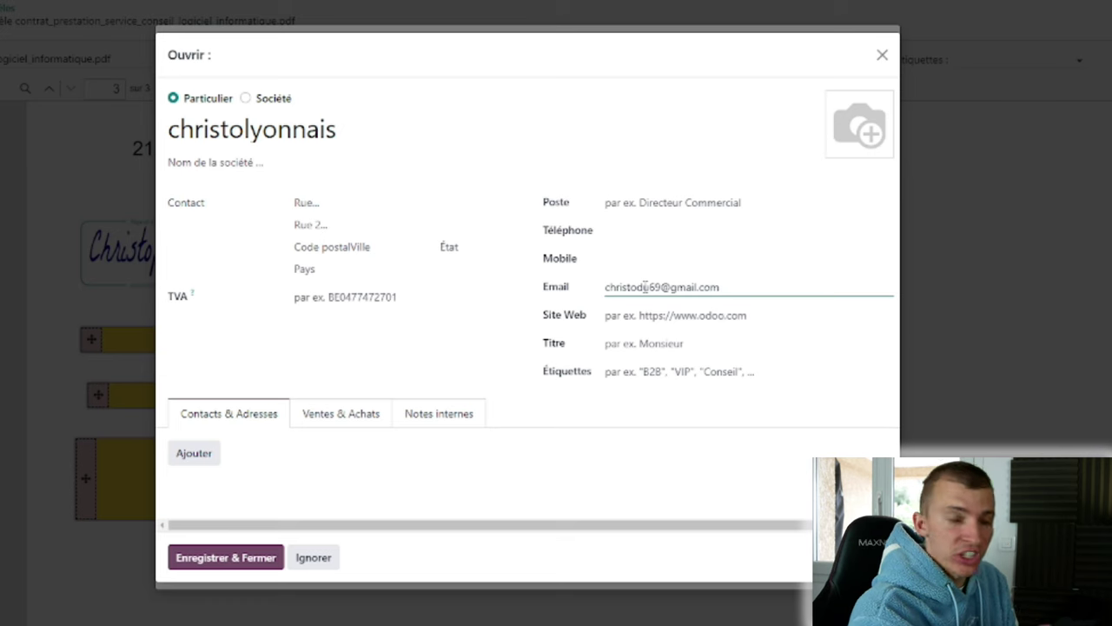
{"action": "left_click", "coordinate": [226, 558]}
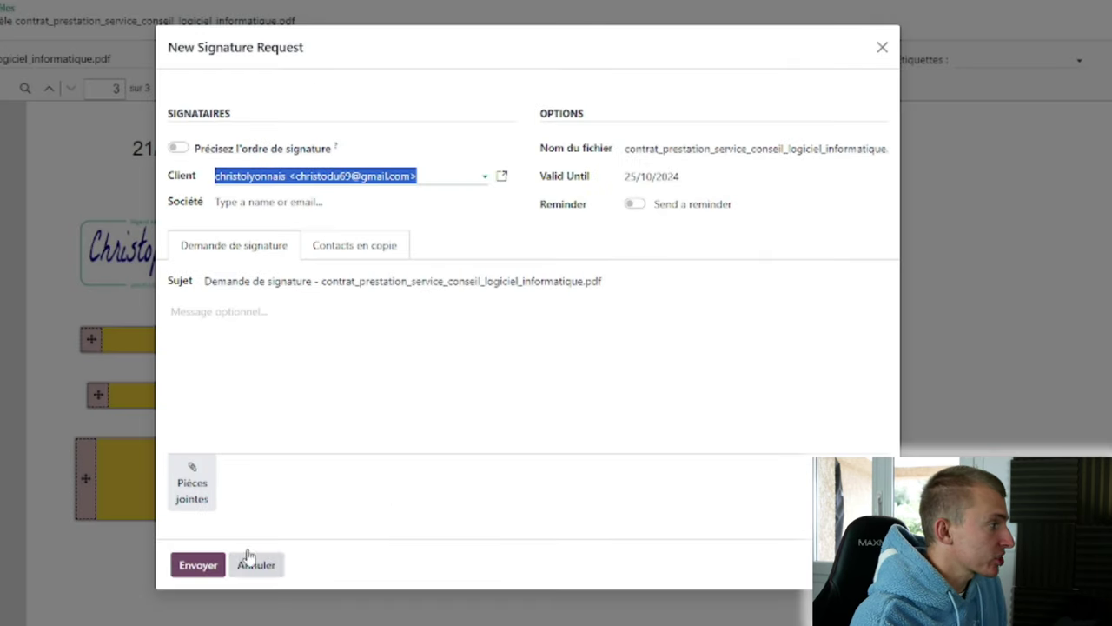
Choose the contact who signs for Société.
{"action": "left_click", "coordinate": [428, 200]}
{"action": "left_click", "coordinate": [461, 178]}
{"action": "left_click", "coordinate": [476, 144]}
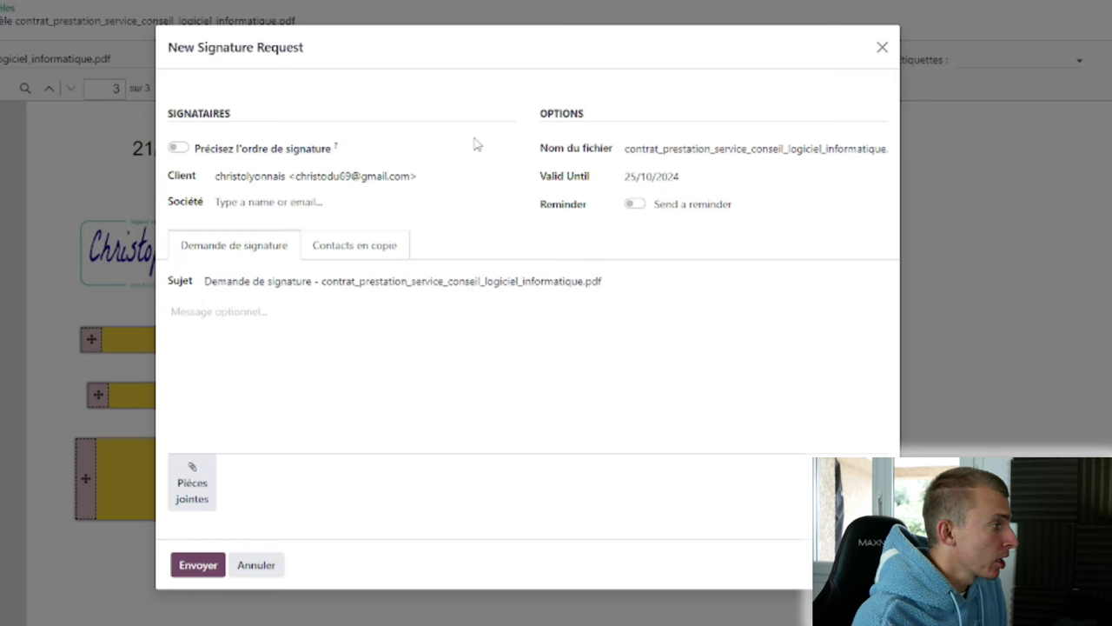
{"action": "left_click", "coordinate": [392, 201]}
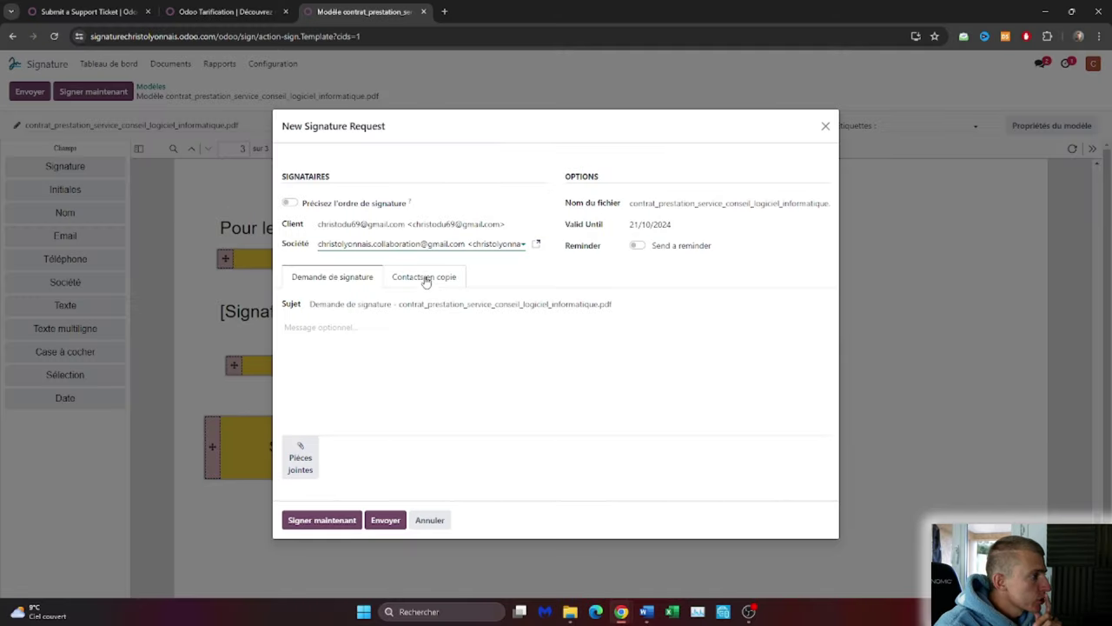
Review the Demande subject and message, then send the signature request.
{"action": "double_click", "coordinate": [334, 304]}
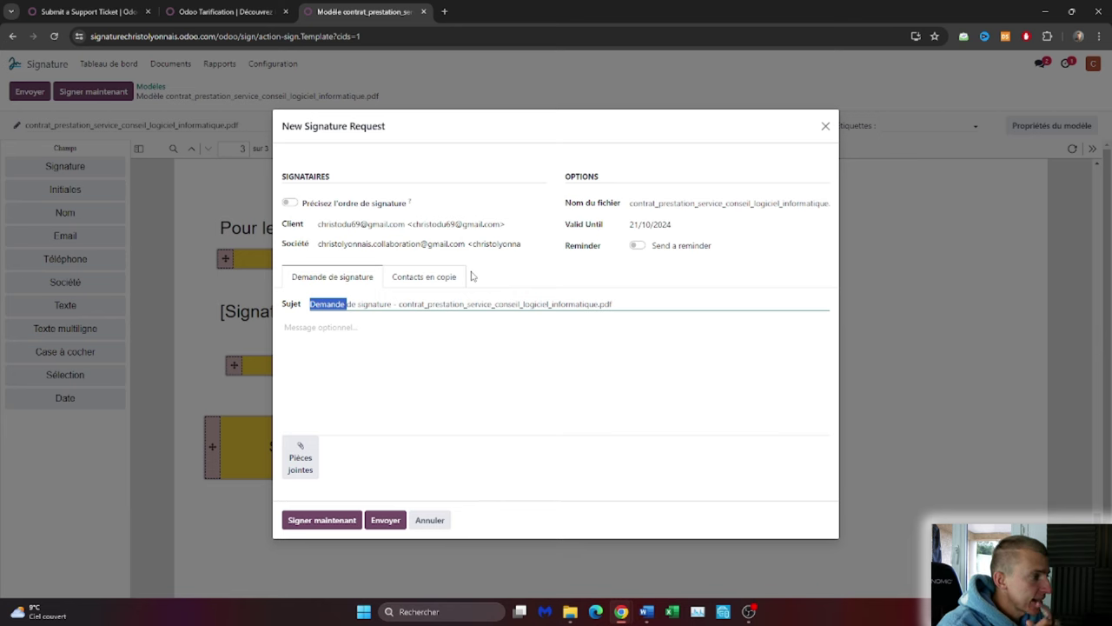
{"action": "left_click", "coordinate": [503, 365]}
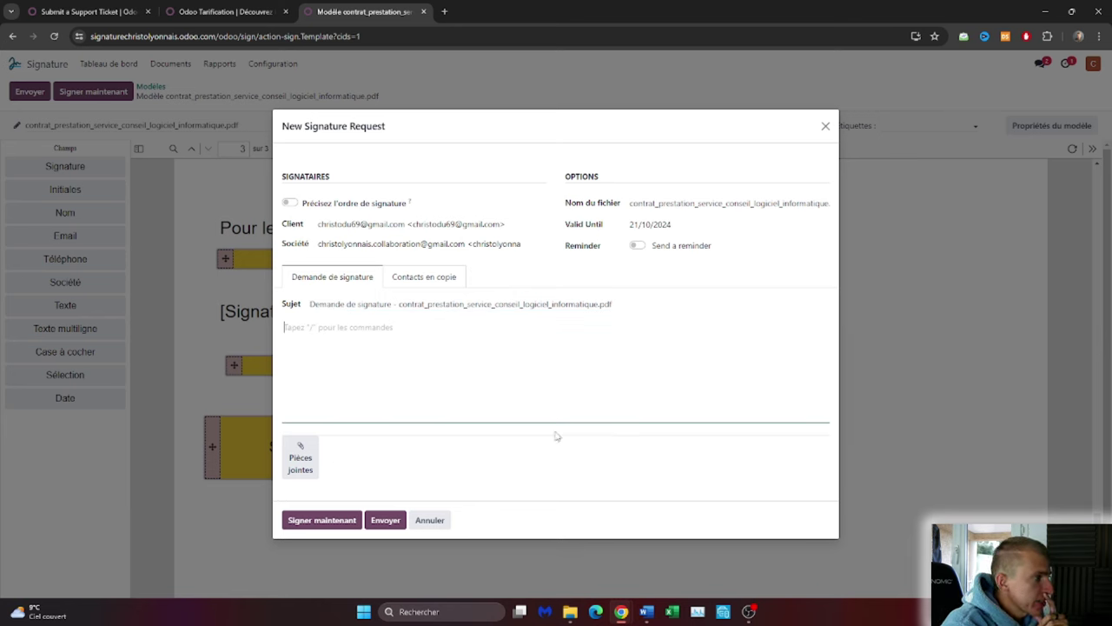
{"action": "left_click", "coordinate": [391, 520]}
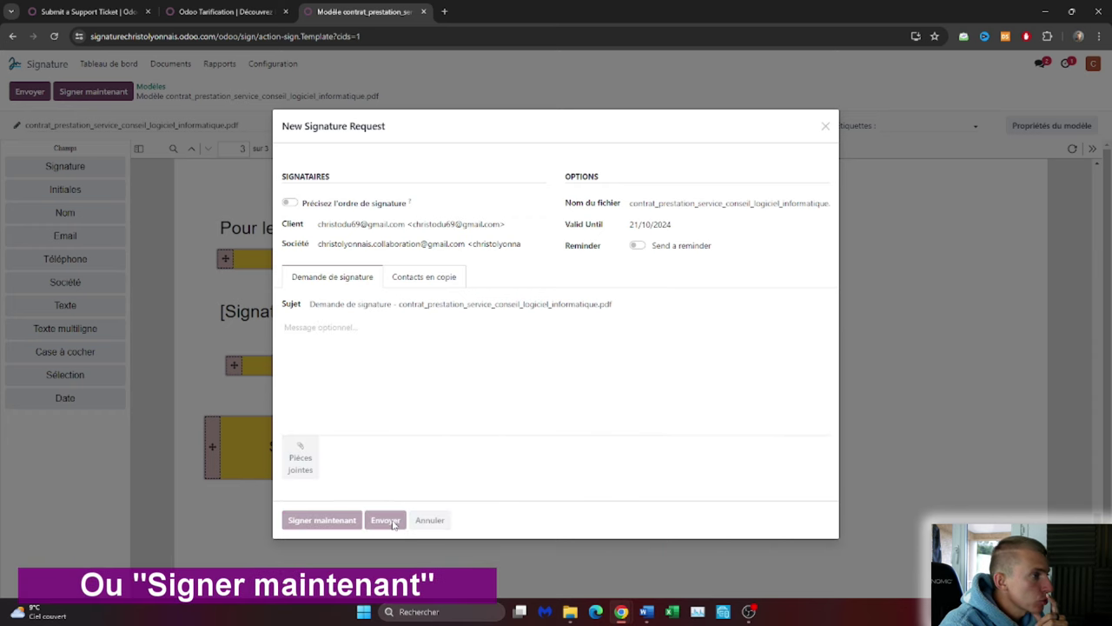